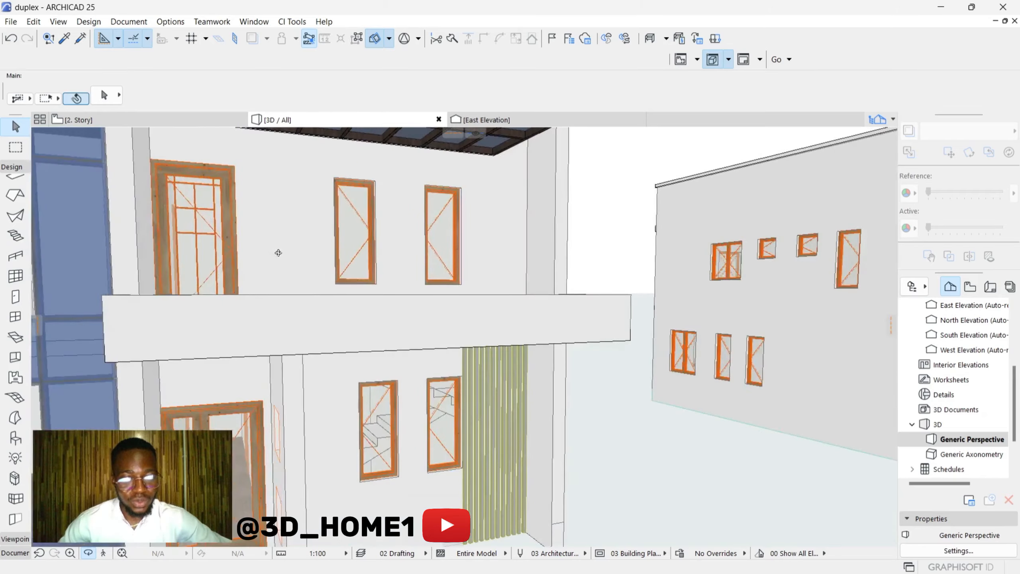
Examine the balcony-level windows on both duplexes, comparing the plain wood frames with the reference windows that have white outside casings
{"action": "scroll", "coordinate": [340, 257], "scroll_direction": "down", "scroll_amount": 3}
{"action": "left_click_drag", "start_coordinate": [340, 258], "coordinate": [160, 288]}
{"action": "scroll", "coordinate": [160, 288], "scroll_direction": "up", "scroll_amount": 5}
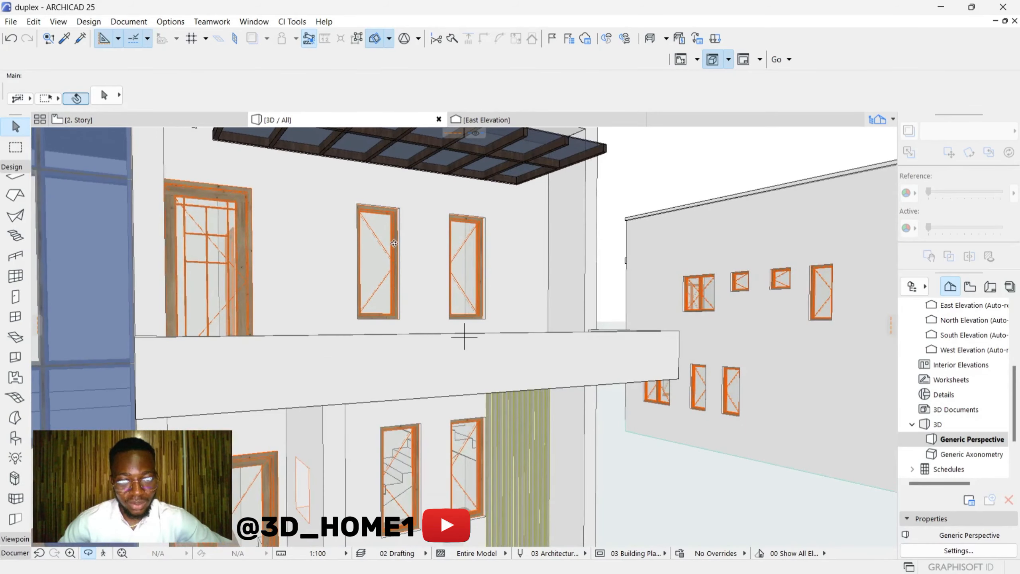
{"action": "scroll", "coordinate": [394, 243], "scroll_direction": "up", "scroll_amount": 3}
{"action": "scroll", "coordinate": [350, 221], "scroll_direction": "down", "scroll_amount": 2}
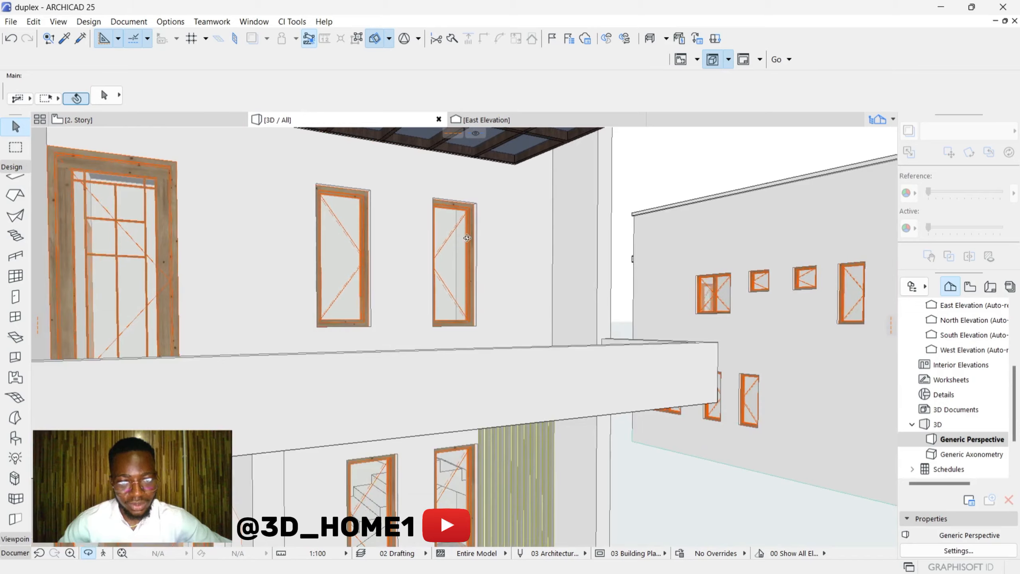
{"action": "scroll", "coordinate": [331, 229], "scroll_direction": "down", "scroll_amount": 8}
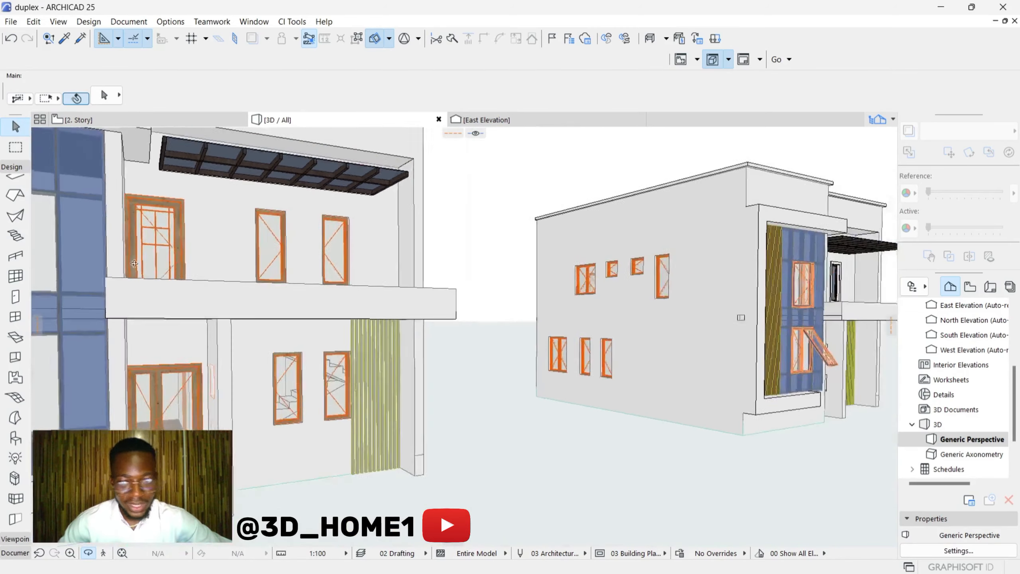
{"action": "scroll", "coordinate": [610, 279], "scroll_direction": "up", "scroll_amount": 10}
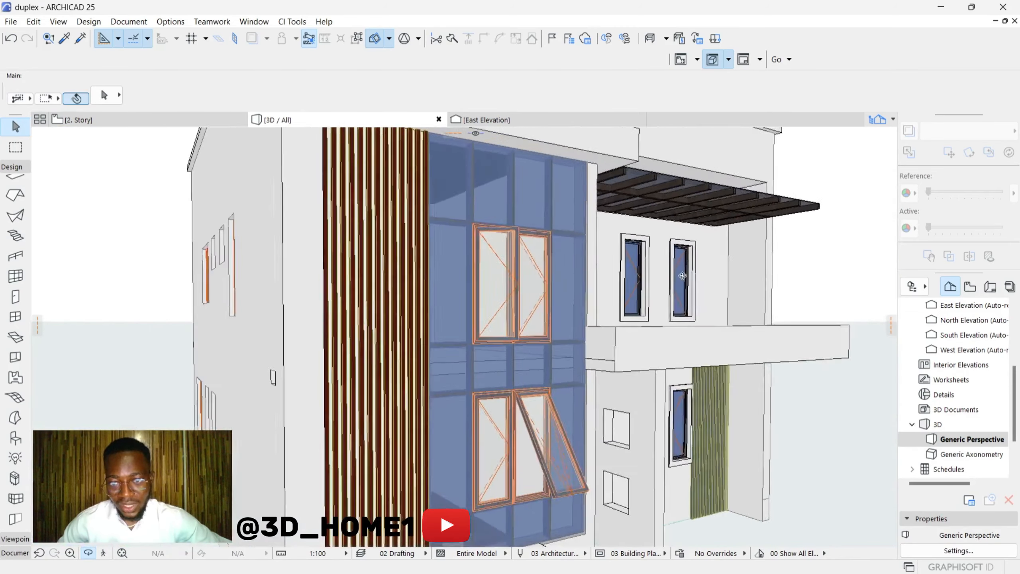
{"action": "scroll", "coordinate": [678, 276], "scroll_direction": "up", "scroll_amount": 4}
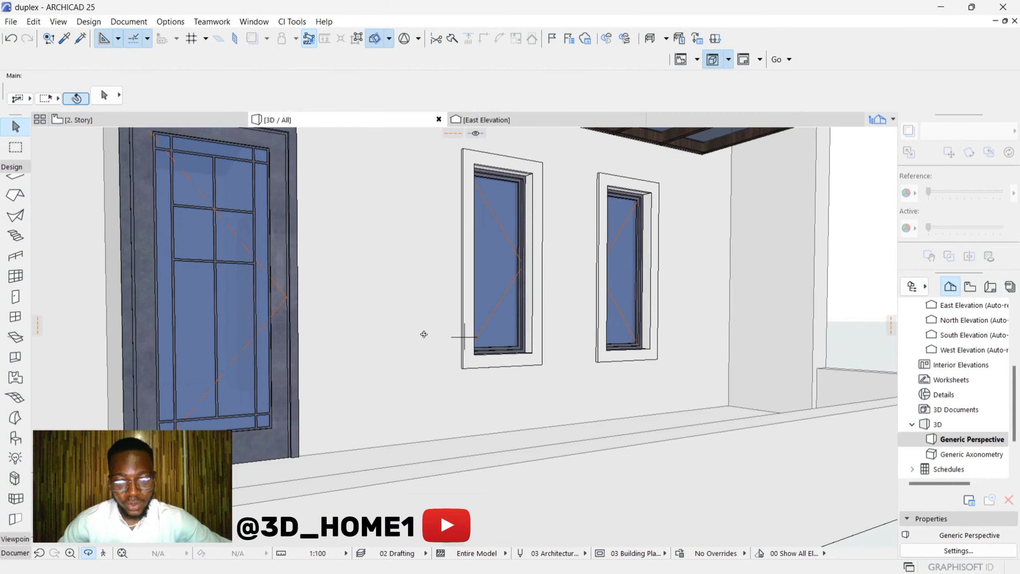
{"action": "scroll", "coordinate": [560, 267], "scroll_direction": "down", "scroll_amount": 4}
{"action": "scroll", "coordinate": [508, 269], "scroll_direction": "up", "scroll_amount": 3}
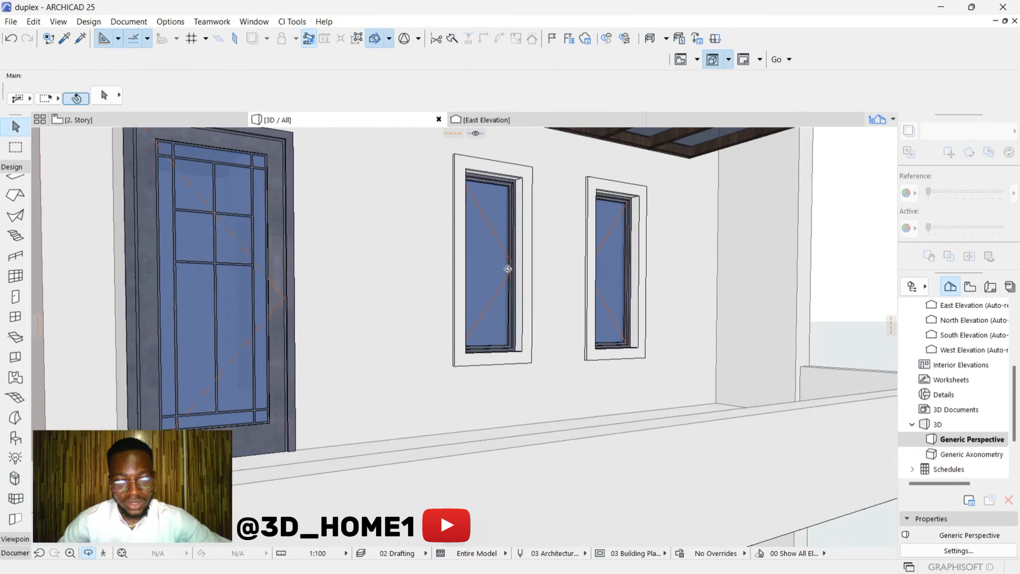
{"action": "scroll", "coordinate": [487, 236], "scroll_direction": "down", "scroll_amount": 2}
{"action": "scroll", "coordinate": [556, 250], "scroll_direction": "up", "scroll_amount": 3}
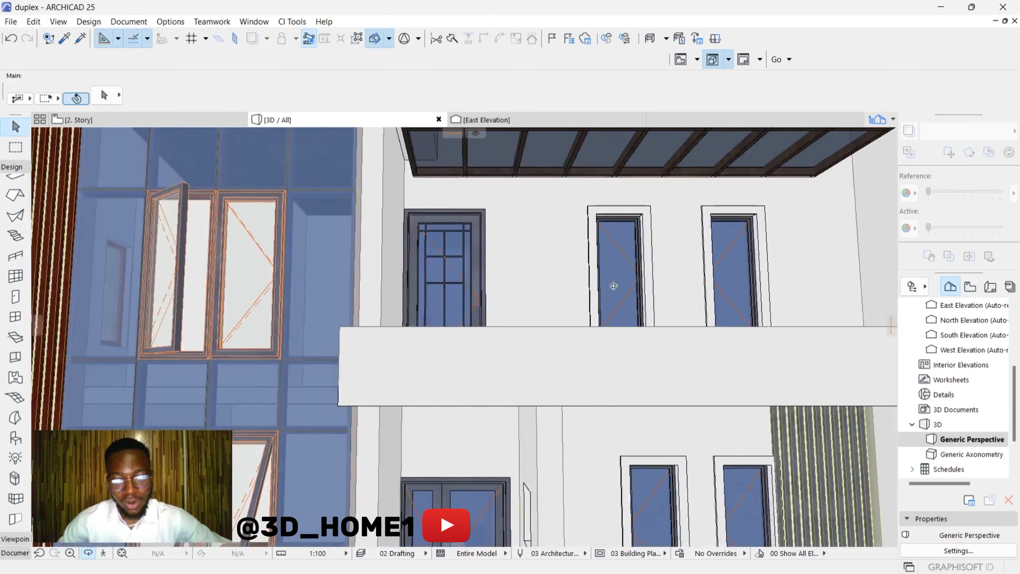
{"action": "scroll", "coordinate": [643, 267], "scroll_direction": "up", "scroll_amount": 3}
{"action": "scroll", "coordinate": [643, 266], "scroll_direction": "down", "scroll_amount": 4}
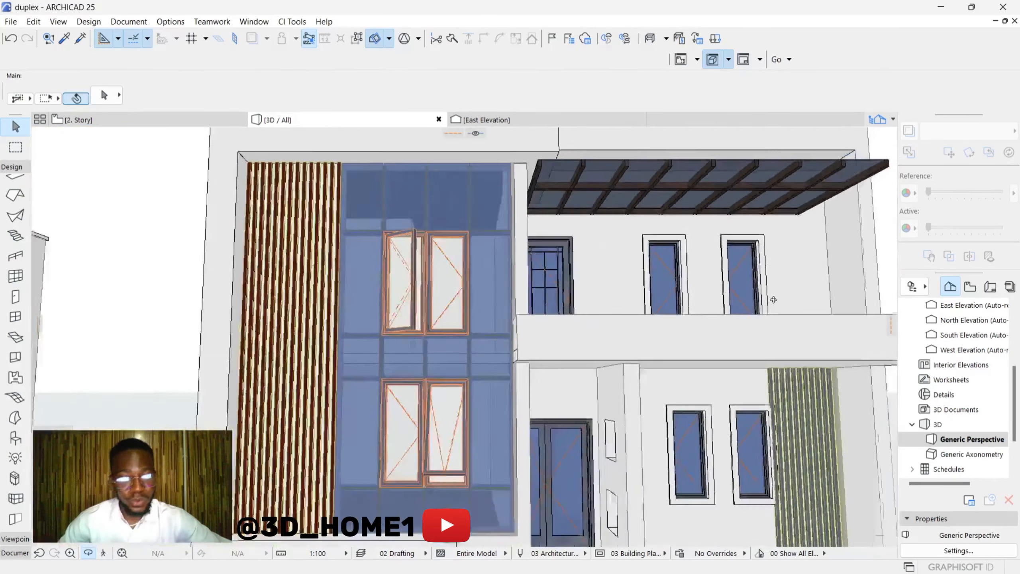
{"action": "scroll", "coordinate": [603, 225], "scroll_direction": "up", "scroll_amount": 4}
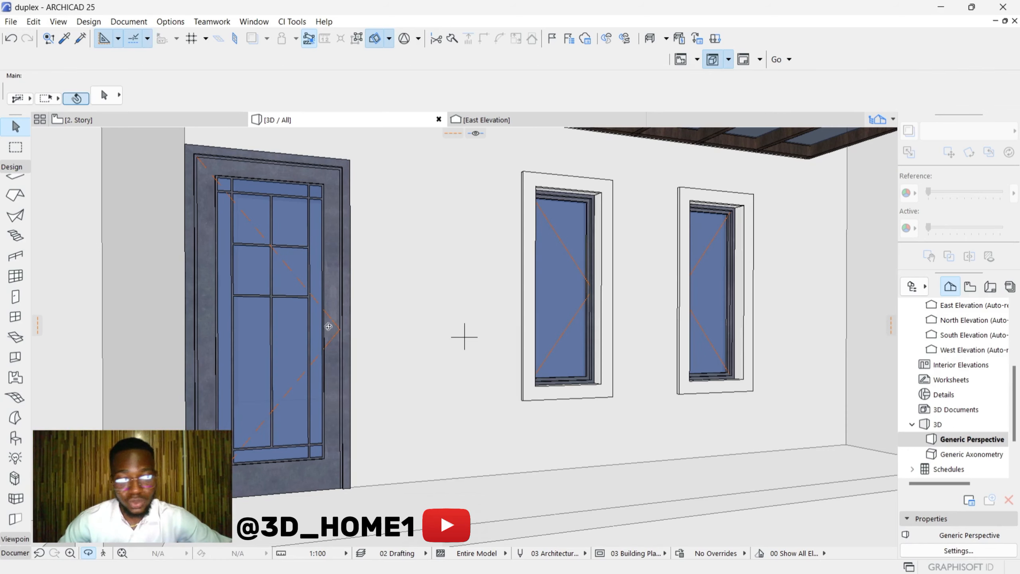
{"action": "scroll", "coordinate": [666, 292], "scroll_direction": "down", "scroll_amount": 1}
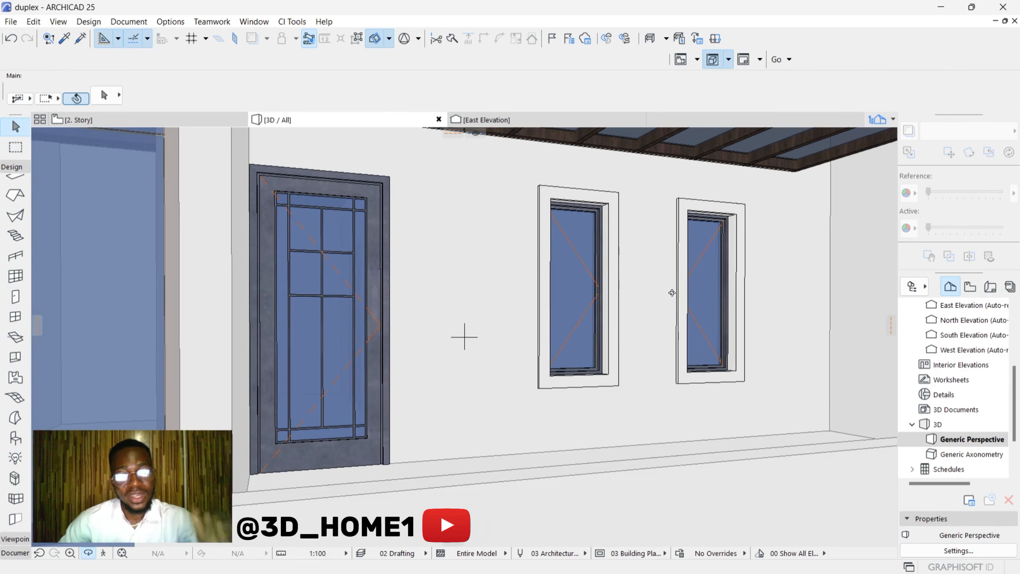
{"action": "scroll", "coordinate": [673, 292], "scroll_direction": "down", "scroll_amount": 3}
{"action": "scroll", "coordinate": [673, 293], "scroll_direction": "down", "scroll_amount": 7}
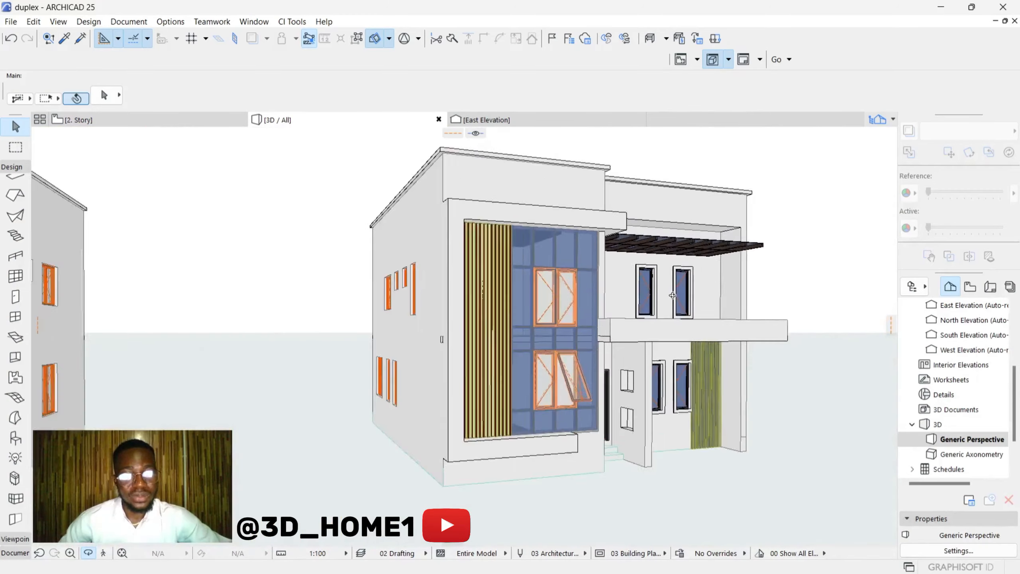
Enable the outside casing for the upper-floor window nearest the balcony door on the duplex with plain wood-framed windows
{"action": "scroll", "coordinate": [130, 240], "scroll_direction": "up", "scroll_amount": 3}
{"action": "scroll", "coordinate": [292, 322], "scroll_direction": "up", "scroll_amount": 3}
{"action": "scroll", "coordinate": [387, 342], "scroll_direction": "up", "scroll_amount": 2}
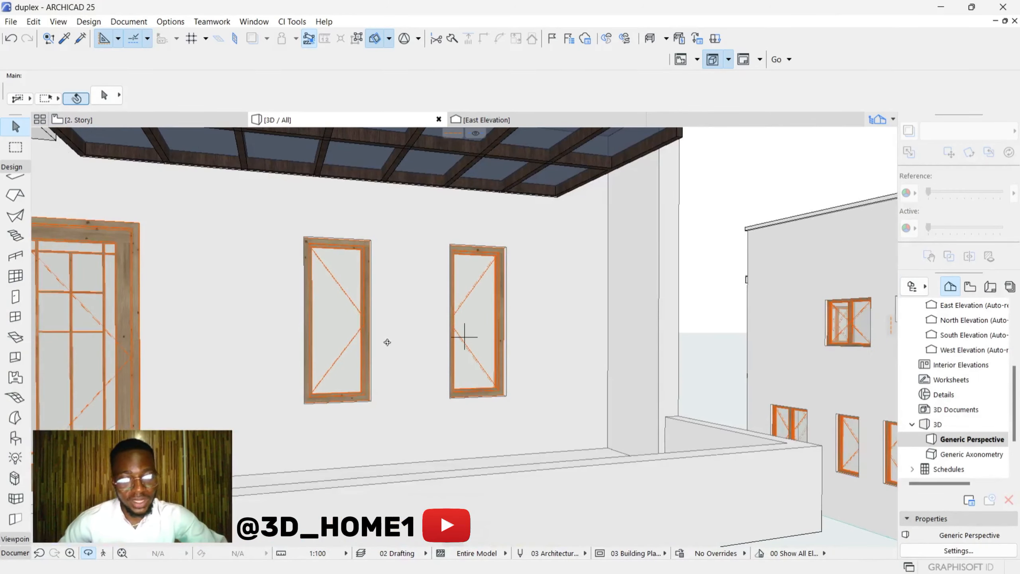
{"action": "scroll", "coordinate": [342, 302], "scroll_direction": "up", "scroll_amount": 1}
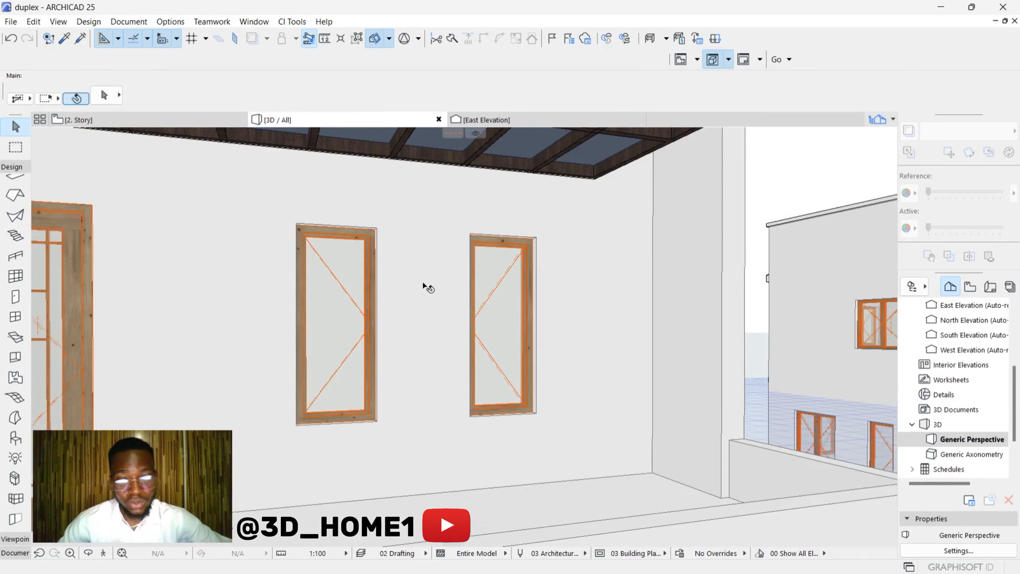
{"action": "left_click", "coordinate": [322, 277]}
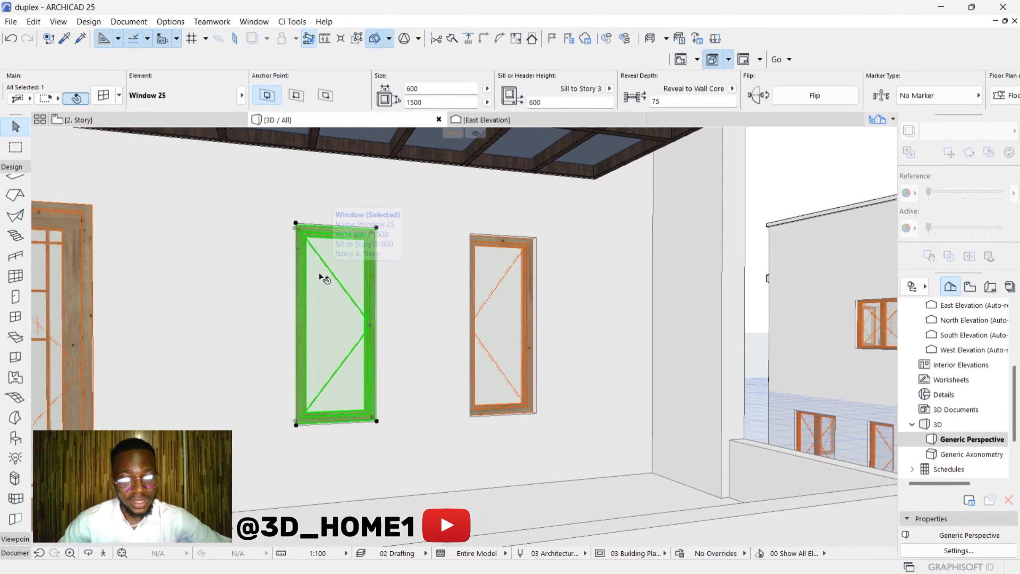
{"action": "left_click", "coordinate": [105, 96]}
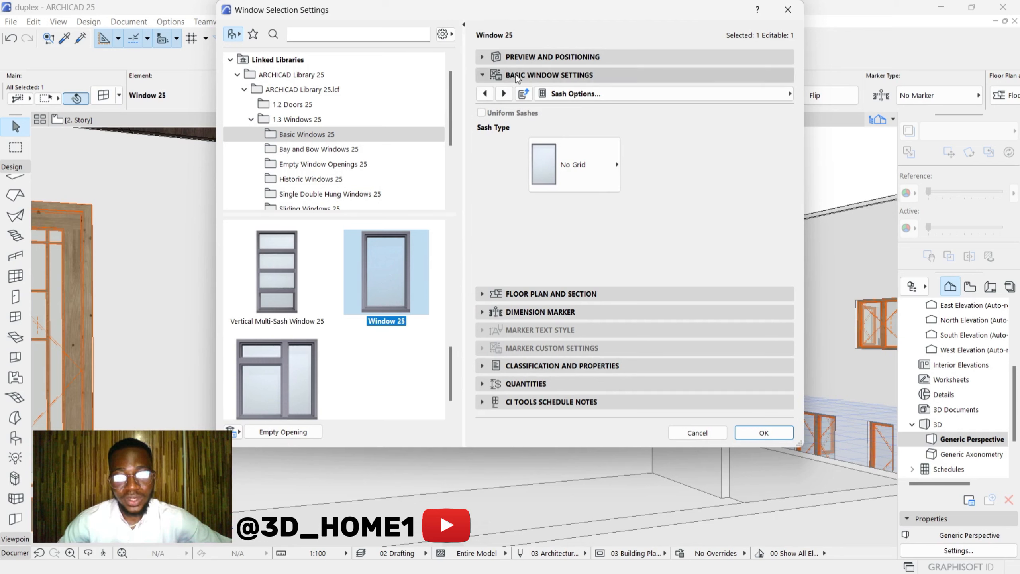
{"action": "left_click", "coordinate": [552, 75]}
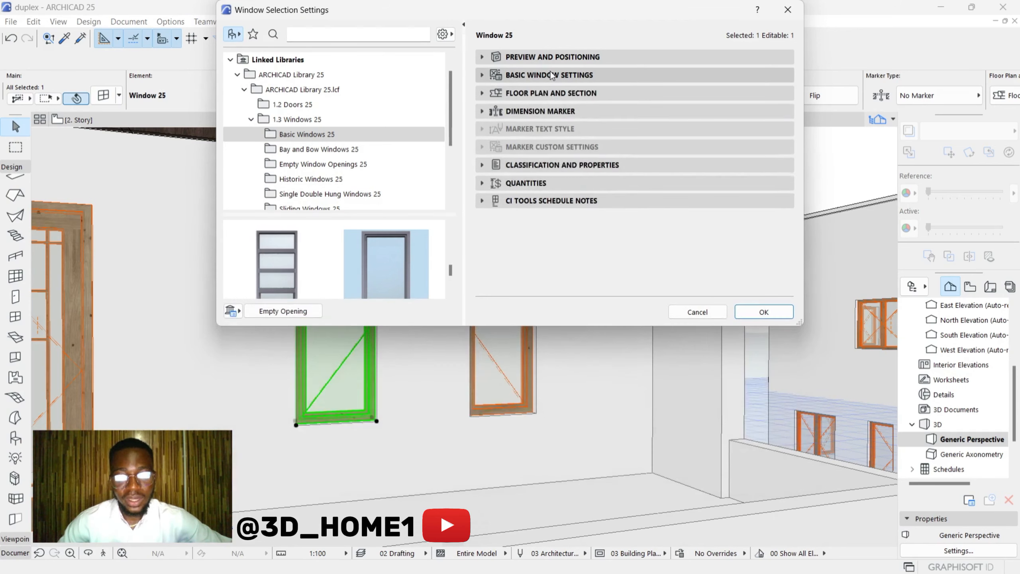
{"action": "left_click", "coordinate": [553, 75]}
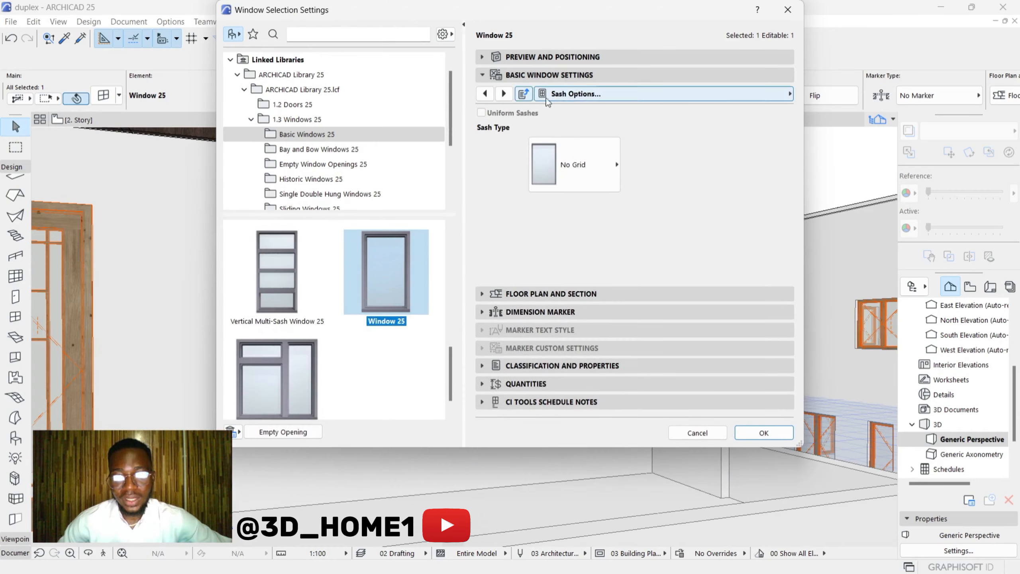
{"action": "left_click", "coordinate": [791, 94]}
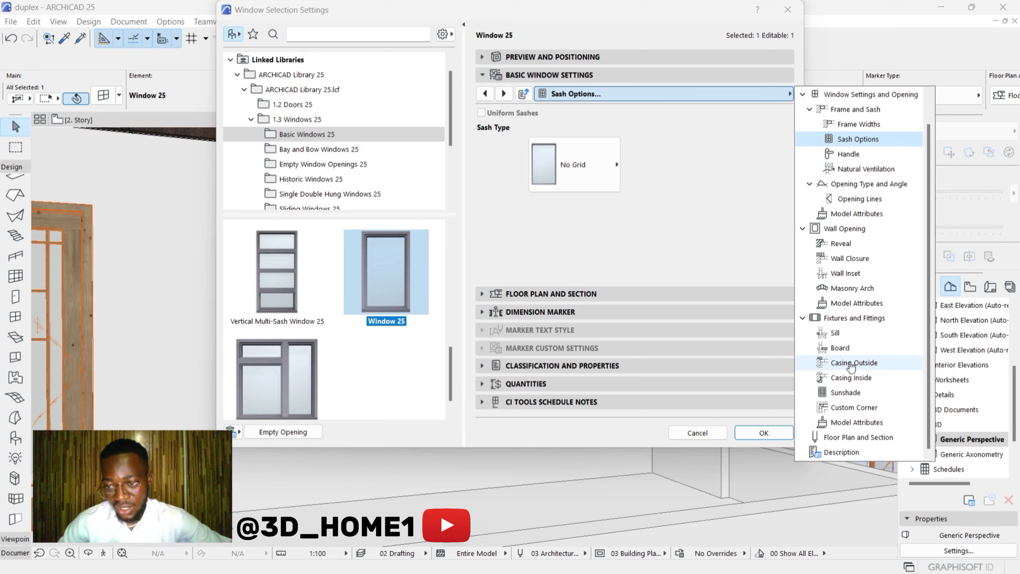
{"action": "left_click", "coordinate": [864, 366]}
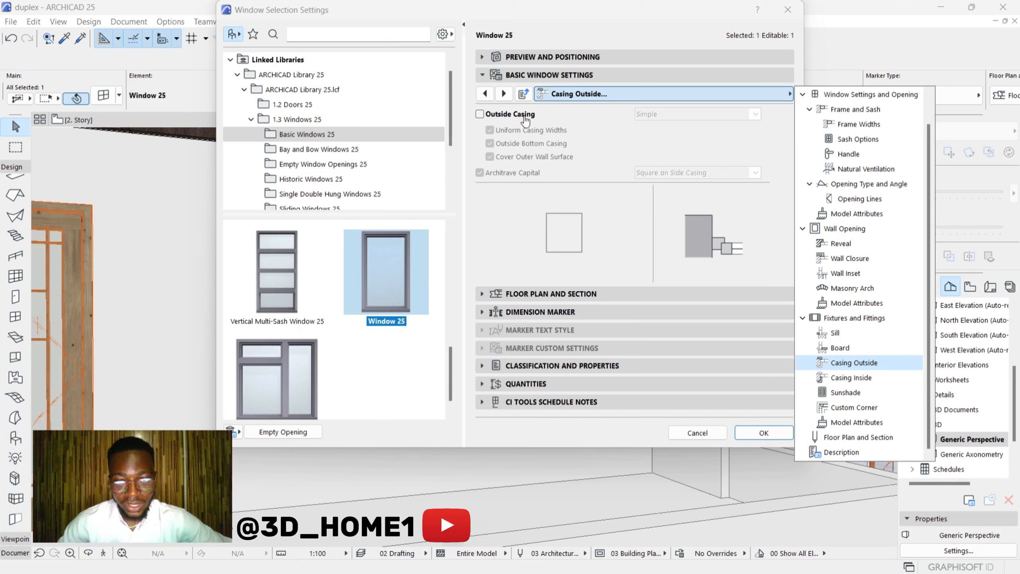
{"action": "left_click", "coordinate": [480, 114]}
{"action": "left_click", "coordinate": [480, 114]}
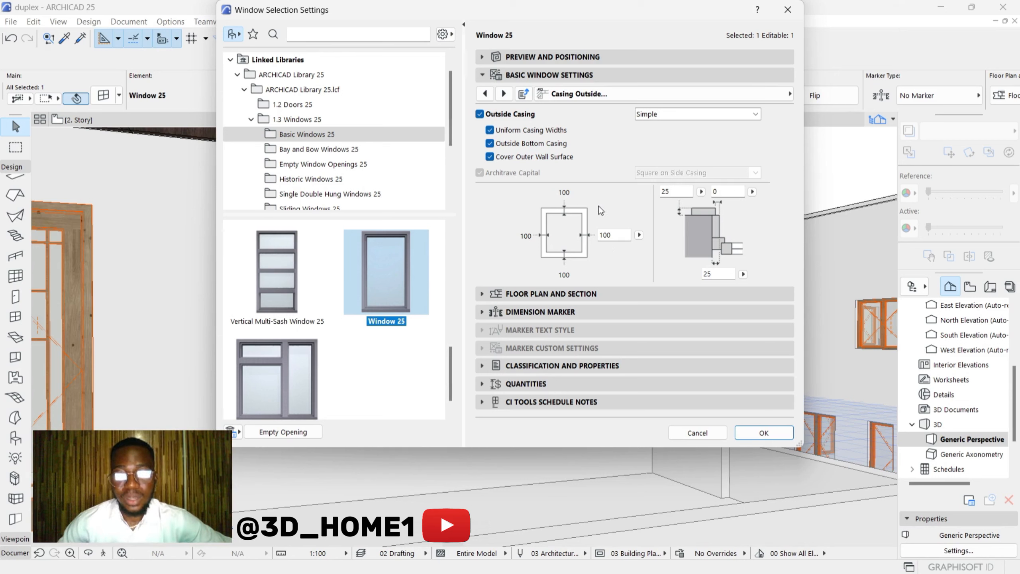
{"action": "left_click", "coordinate": [759, 432]}
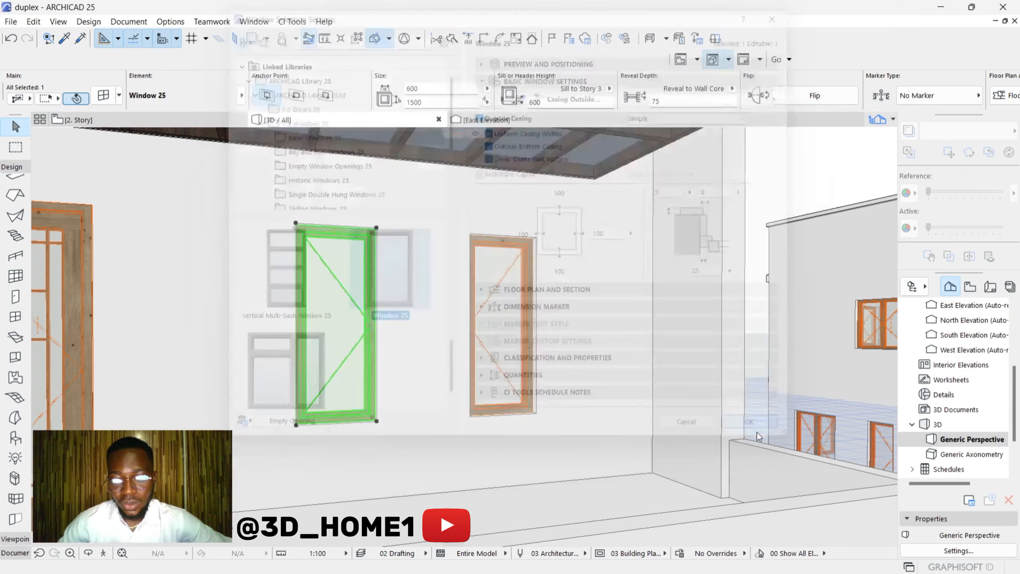
Inspect the window's new outside casing up close from several angles
{"action": "scroll", "coordinate": [266, 239], "scroll_direction": "up", "scroll_amount": 6}
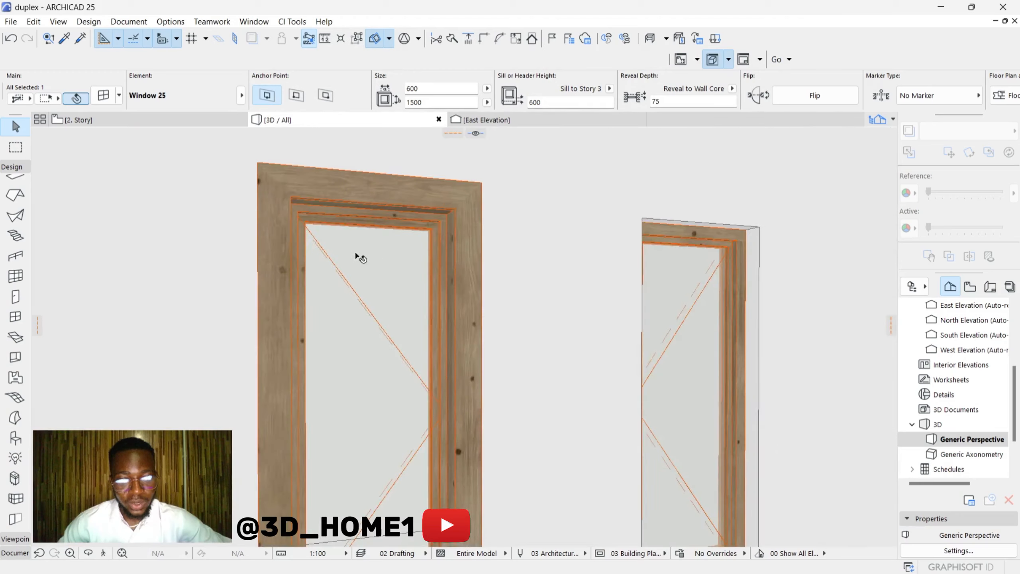
{"action": "middle_click_drag", "start_coordinate": [462, 281], "coordinate": [369, 256], "text": "shift"}
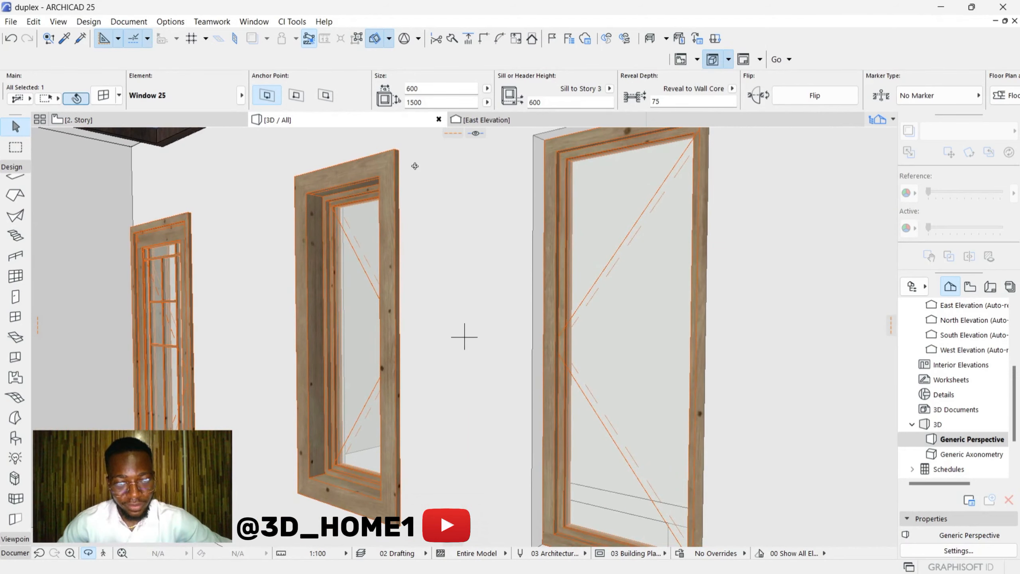
{"action": "middle_click_drag", "start_coordinate": [415, 166], "coordinate": [432, 210], "text": "shift"}
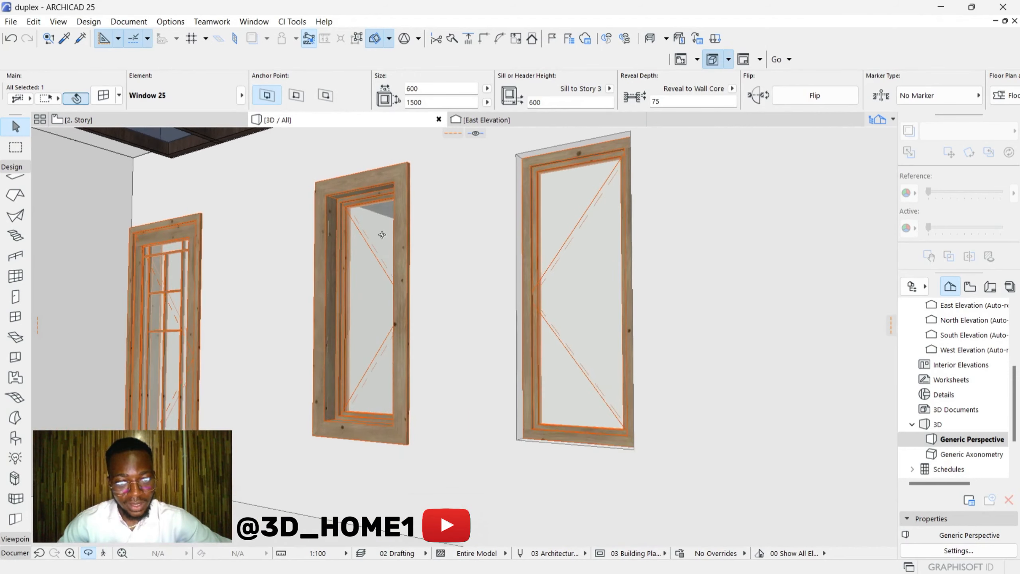
{"action": "middle_click_drag", "start_coordinate": [382, 235], "coordinate": [350, 260], "text": "shift"}
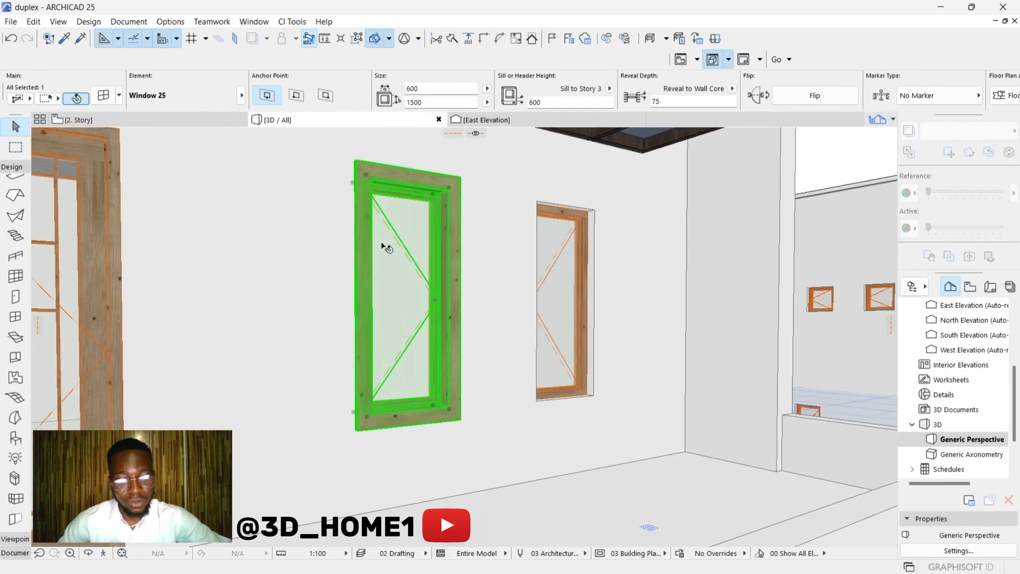
{"action": "middle_click_drag", "start_coordinate": [363, 218], "coordinate": [358, 217], "text": "shift"}
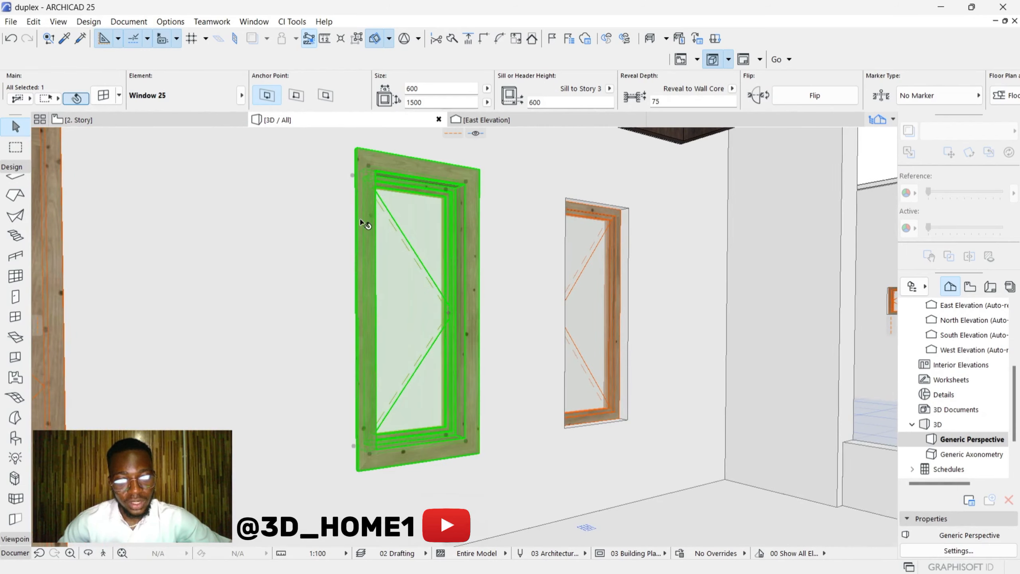
{"action": "left_click", "coordinate": [364, 220]}
{"action": "key", "text": "Escape"}
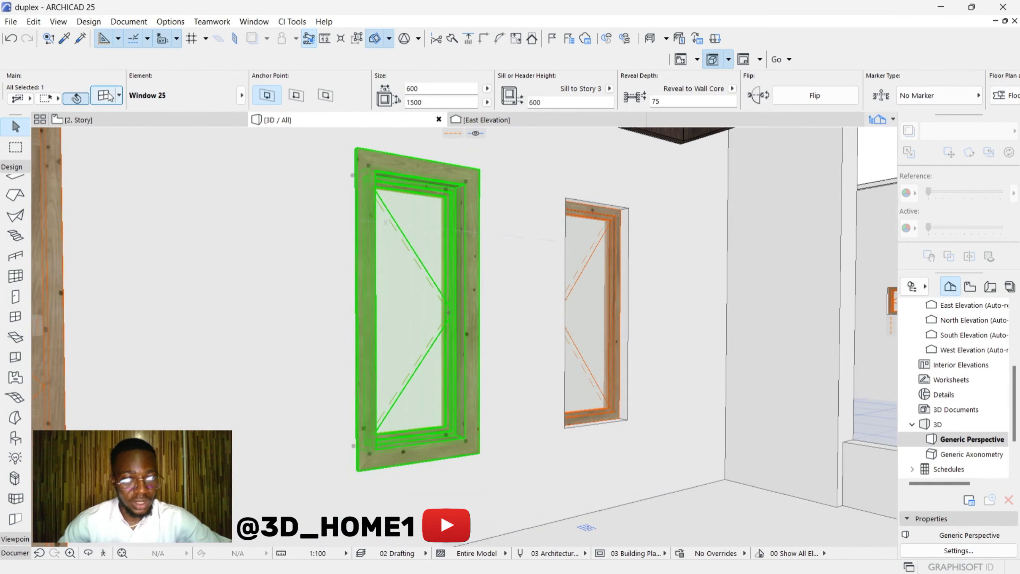
Set the casing surface of the selected window to Paint - Glossy White in its fixtures and fittings model attributes
{"action": "key", "text": "ctrl+t"}
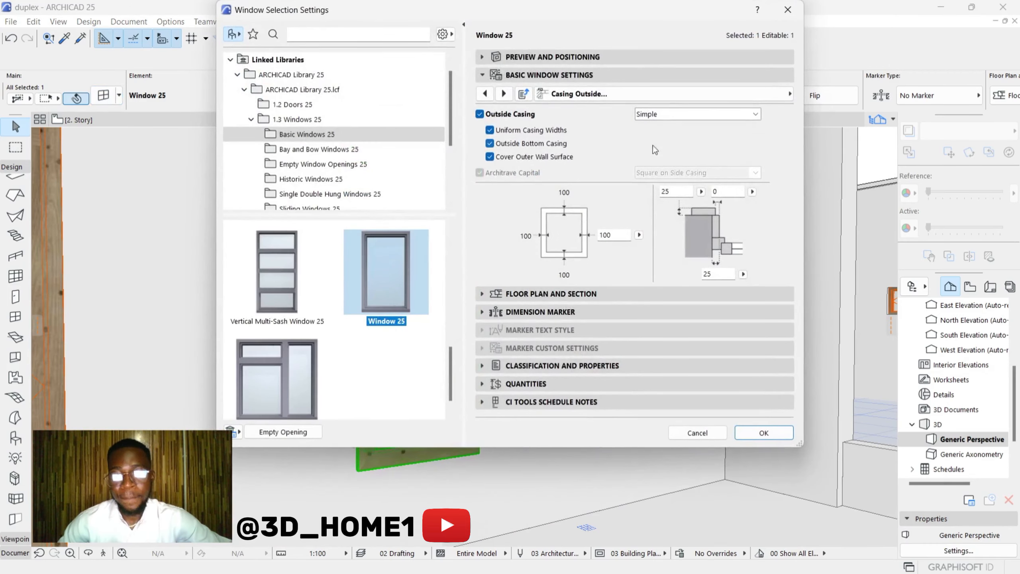
{"action": "left_click", "coordinate": [789, 94]}
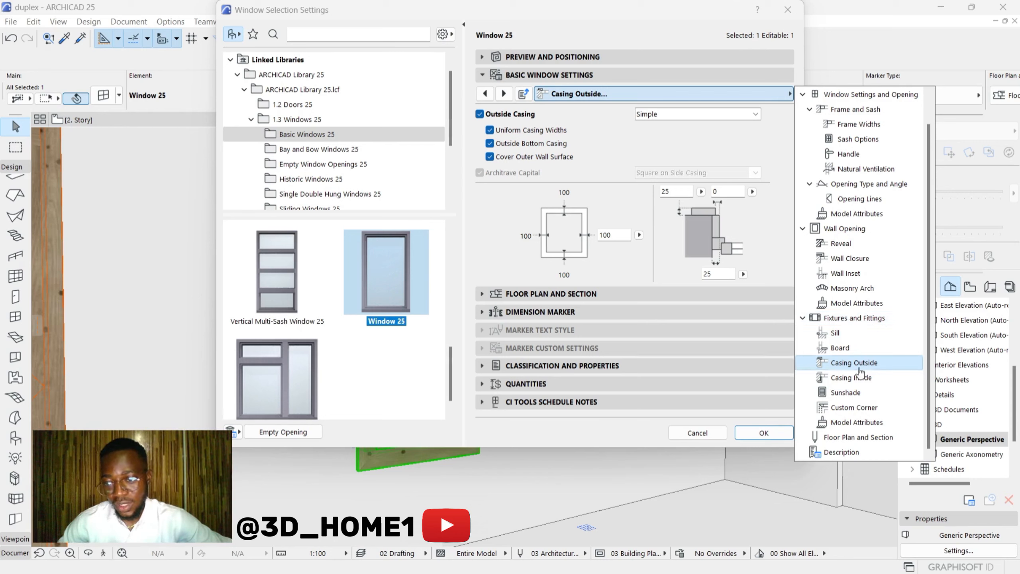
{"action": "left_click", "coordinate": [851, 426]}
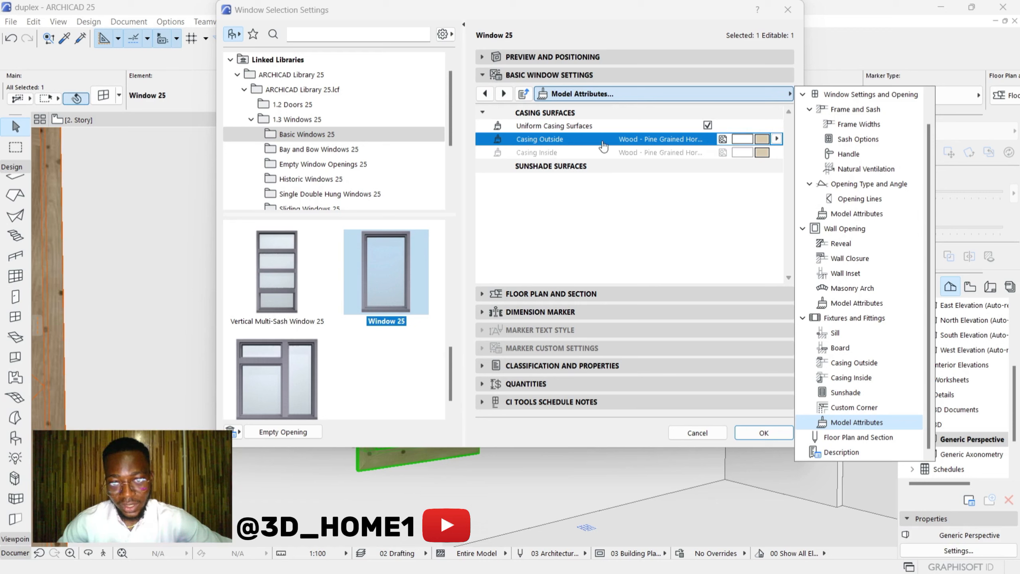
{"action": "left_click", "coordinate": [761, 140]}
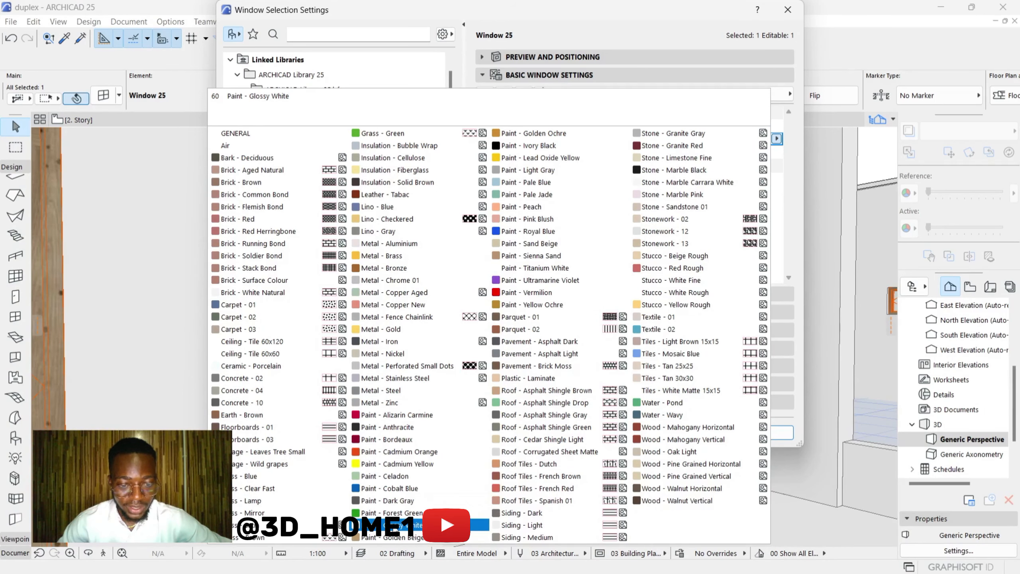
{"action": "left_click", "coordinate": [392, 525]}
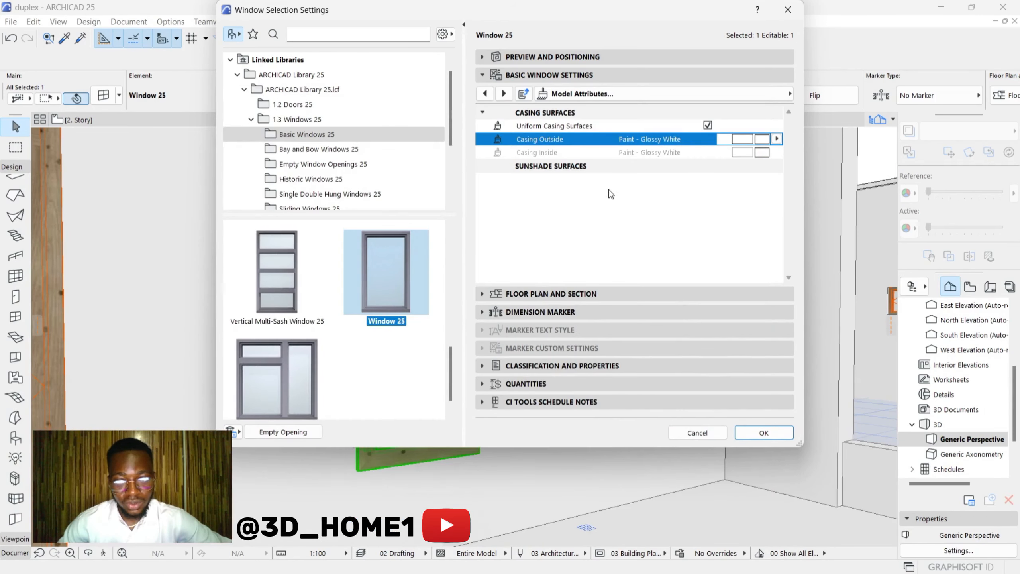
{"action": "left_click", "coordinate": [758, 434]}
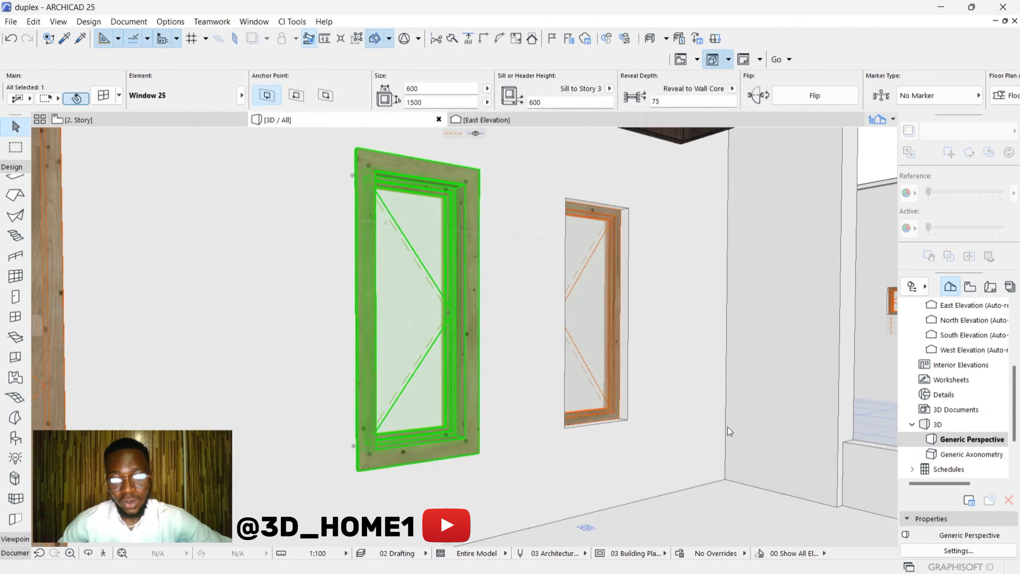
{"action": "scroll", "coordinate": [403, 298], "scroll_direction": "up", "scroll_amount": 5}
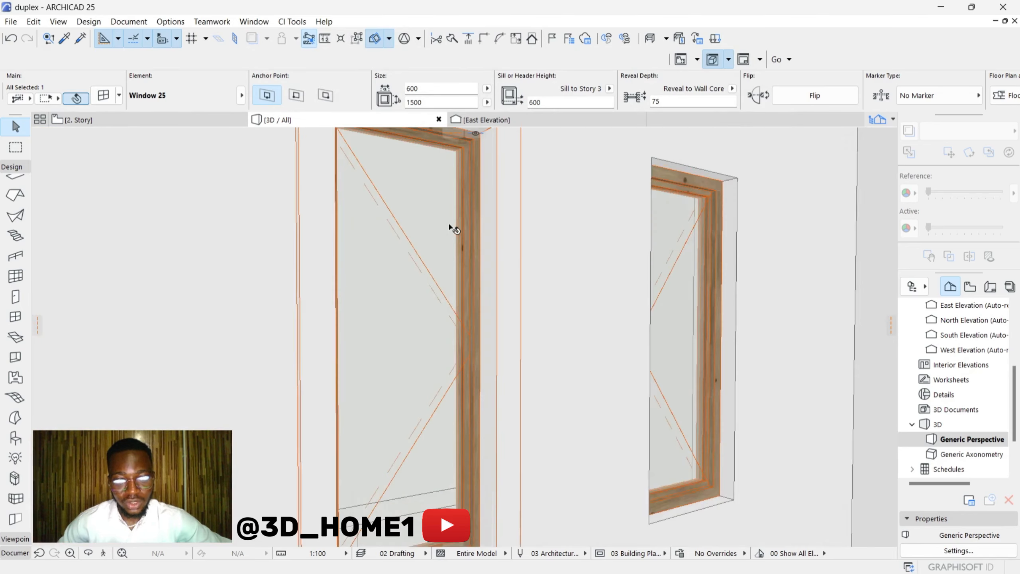
{"action": "scroll", "coordinate": [452, 261], "scroll_direction": "down", "scroll_amount": 7}
{"action": "scroll", "coordinate": [462, 287], "scroll_direction": "up", "scroll_amount": 2}
{"action": "scroll", "coordinate": [466, 294], "scroll_direction": "up", "scroll_amount": 2}
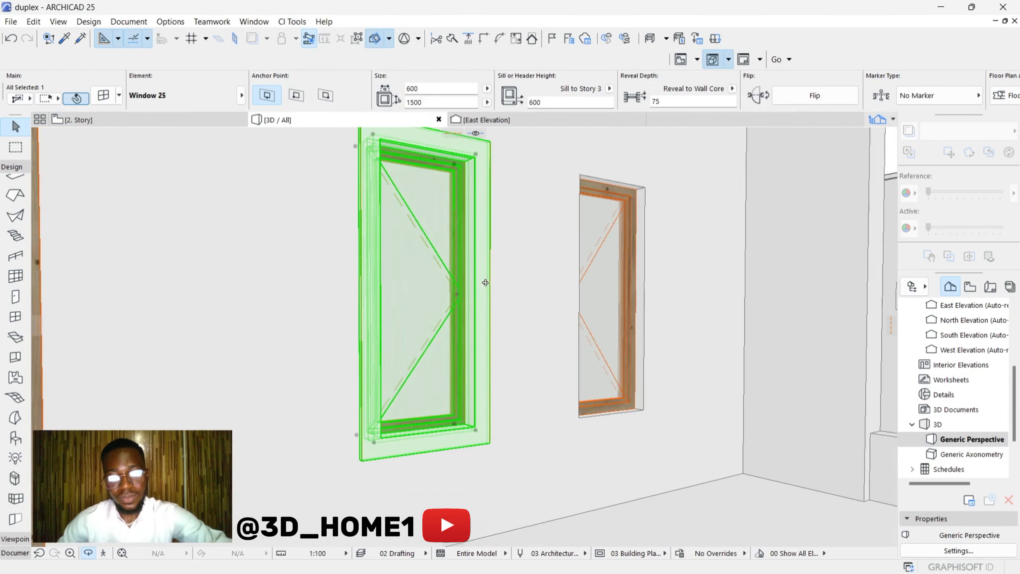
Examine the cased window's surround, timber frame and glass up close and compare them with the neighbouring window
{"action": "middle_click_drag", "start_coordinate": [482, 281], "coordinate": [373, 277], "text": "shift"}
{"action": "scroll", "coordinate": [378, 333], "scroll_direction": "down", "scroll_amount": 2}
{"action": "scroll", "coordinate": [415, 202], "scroll_direction": "up", "scroll_amount": 6}
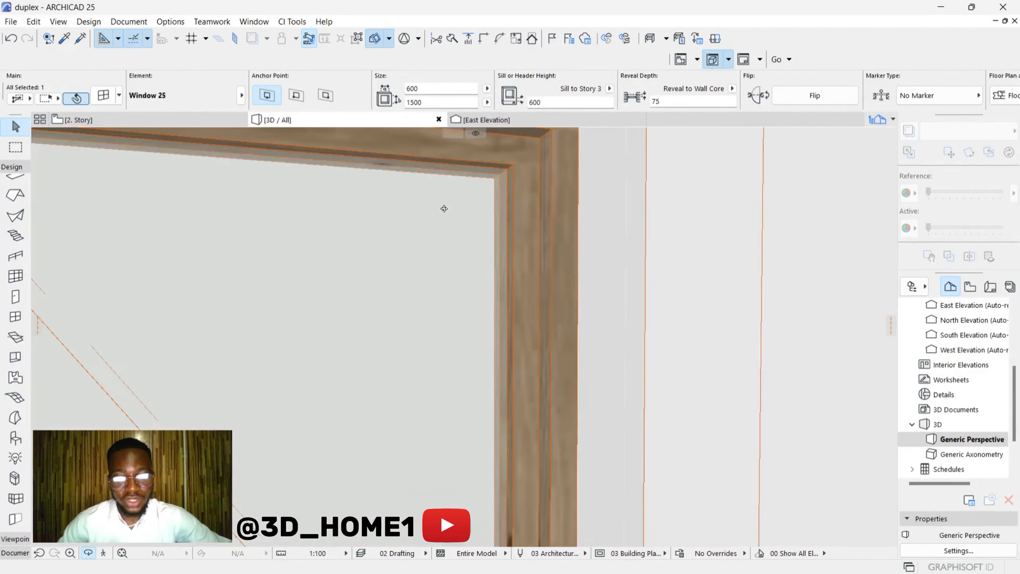
{"action": "scroll", "coordinate": [418, 201], "scroll_direction": "down", "scroll_amount": 4}
{"action": "scroll", "coordinate": [458, 191], "scroll_direction": "down", "scroll_amount": 3}
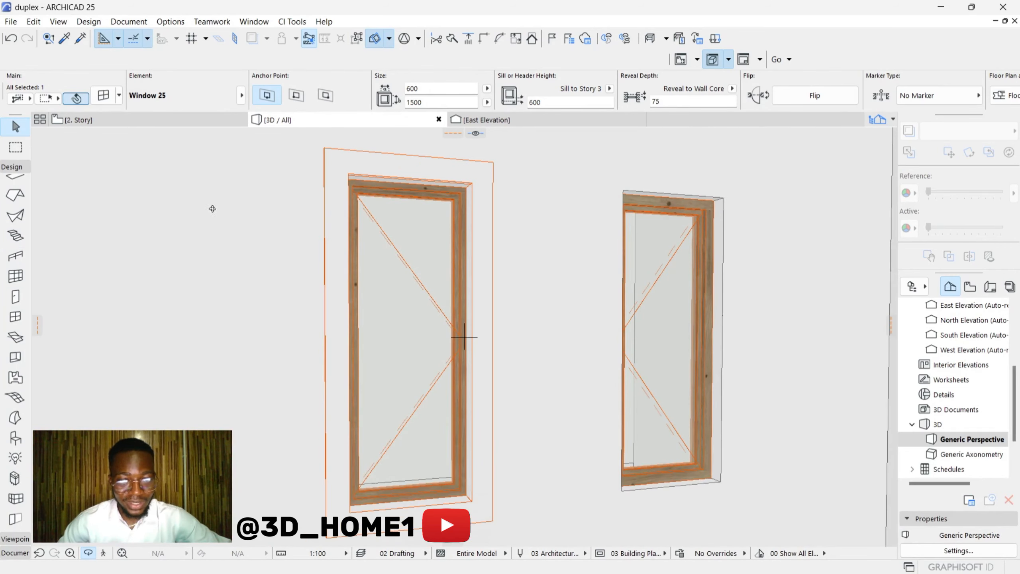
{"action": "scroll", "coordinate": [371, 251], "scroll_direction": "up", "scroll_amount": 6}
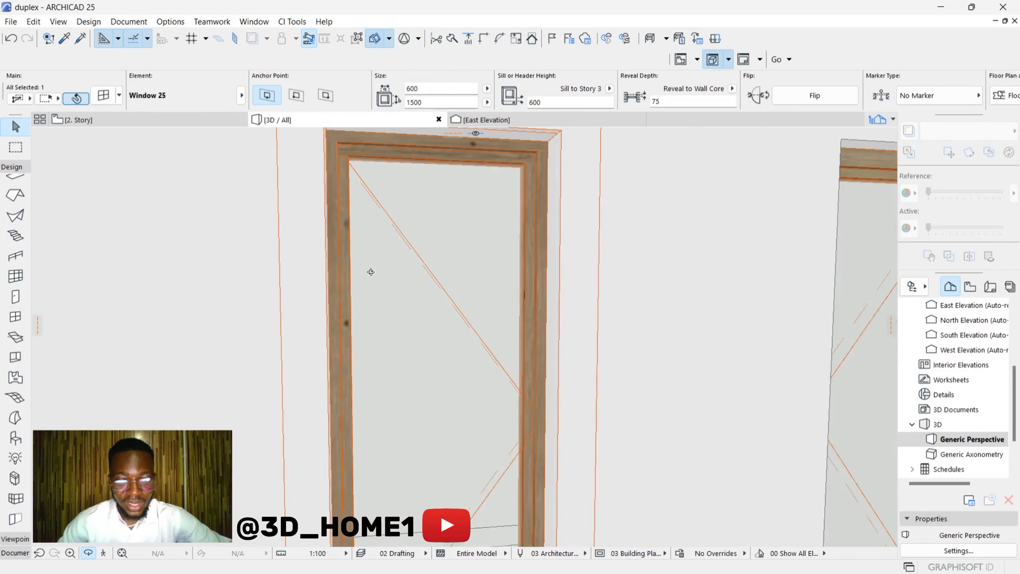
{"action": "middle_click_drag", "start_coordinate": [510, 203], "coordinate": [369, 195], "text": "shift"}
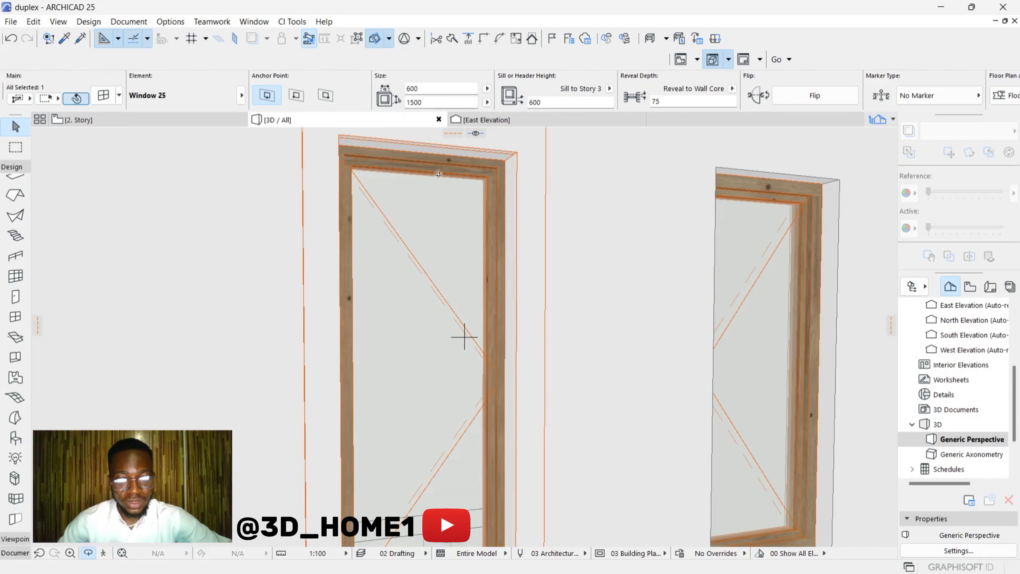
{"action": "scroll", "coordinate": [438, 175], "scroll_direction": "down", "scroll_amount": 2}
Set the cased window's Frame Outside and Sash Outside surfaces to Metal - Iron in its window settings and opening model attributes
{"action": "left_click", "coordinate": [403, 200]}
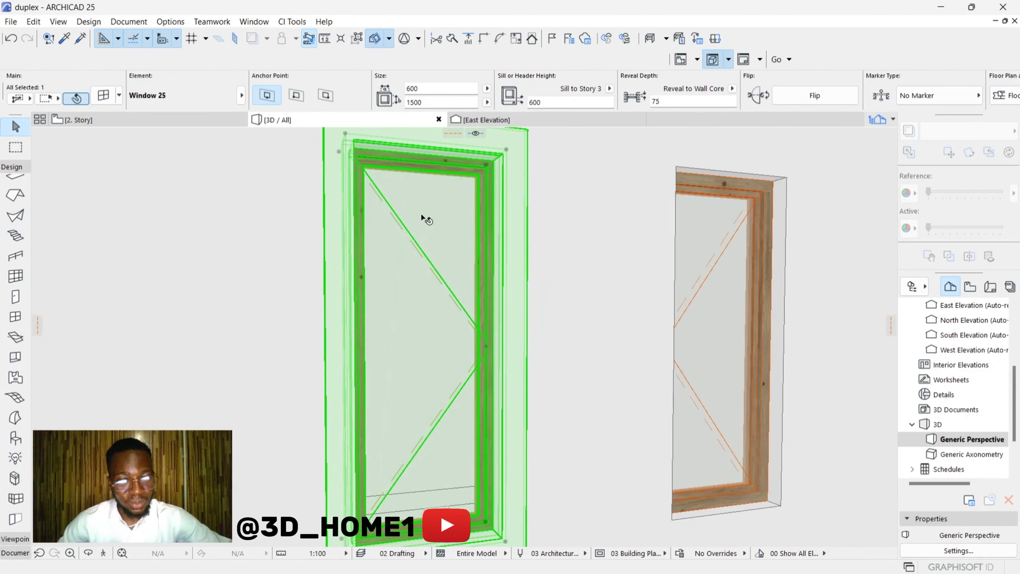
{"action": "left_click", "coordinate": [110, 98]}
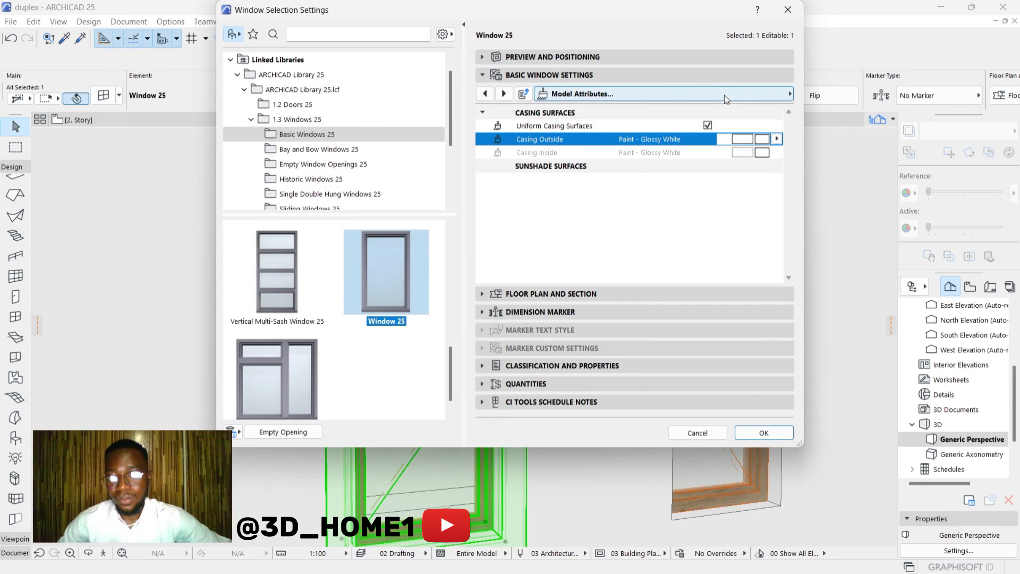
{"action": "left_click", "coordinate": [790, 95]}
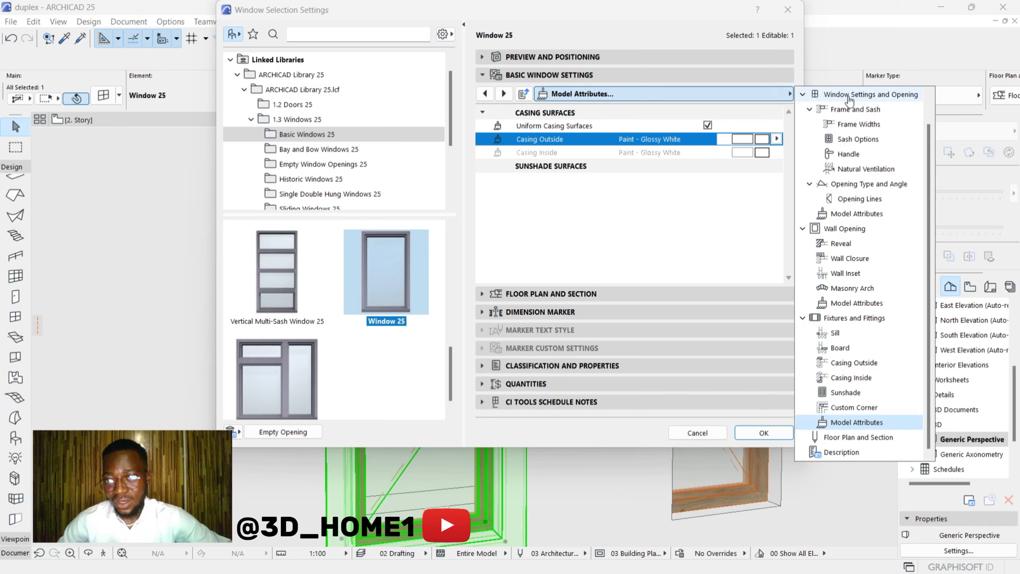
{"action": "scroll", "coordinate": [847, 104], "scroll_direction": "up", "scroll_amount": 2}
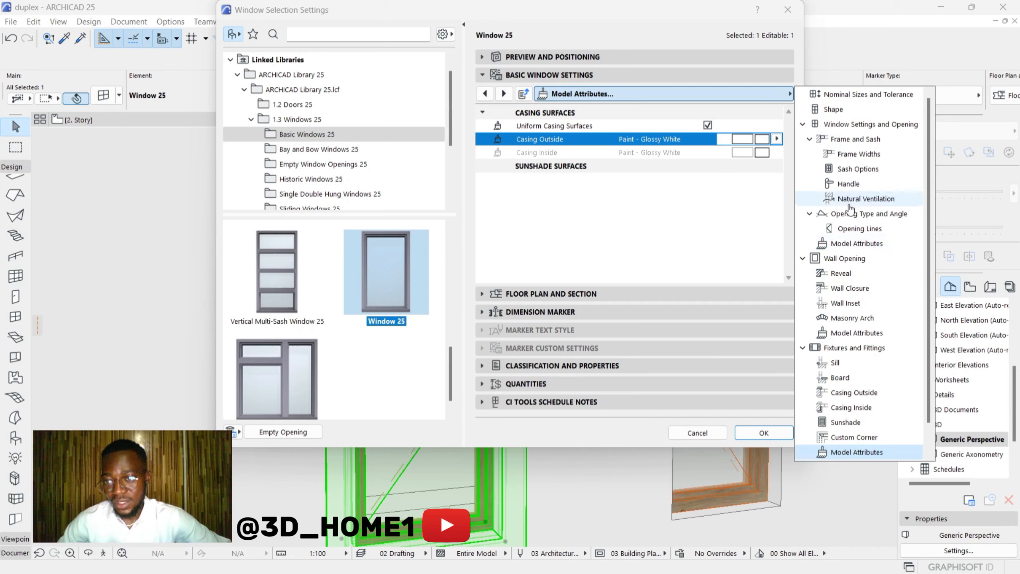
{"action": "left_click", "coordinate": [854, 243]}
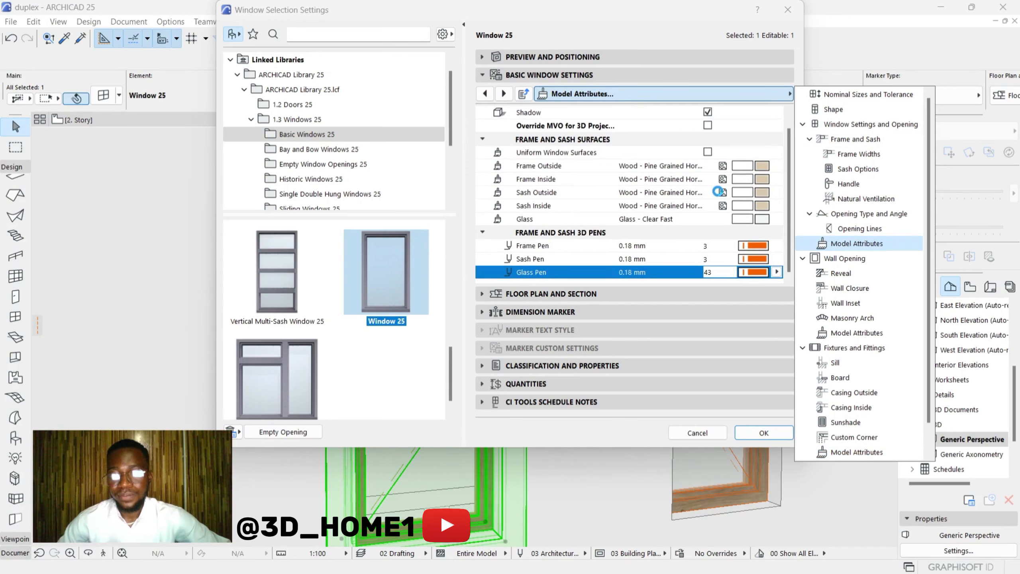
{"action": "left_click", "coordinate": [719, 192]}
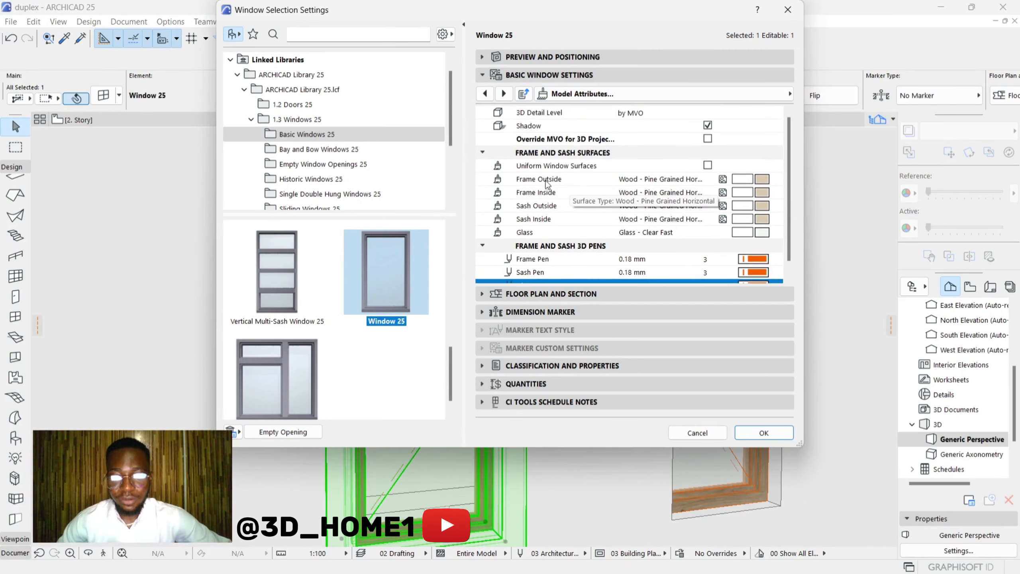
{"action": "left_click", "coordinate": [764, 179]}
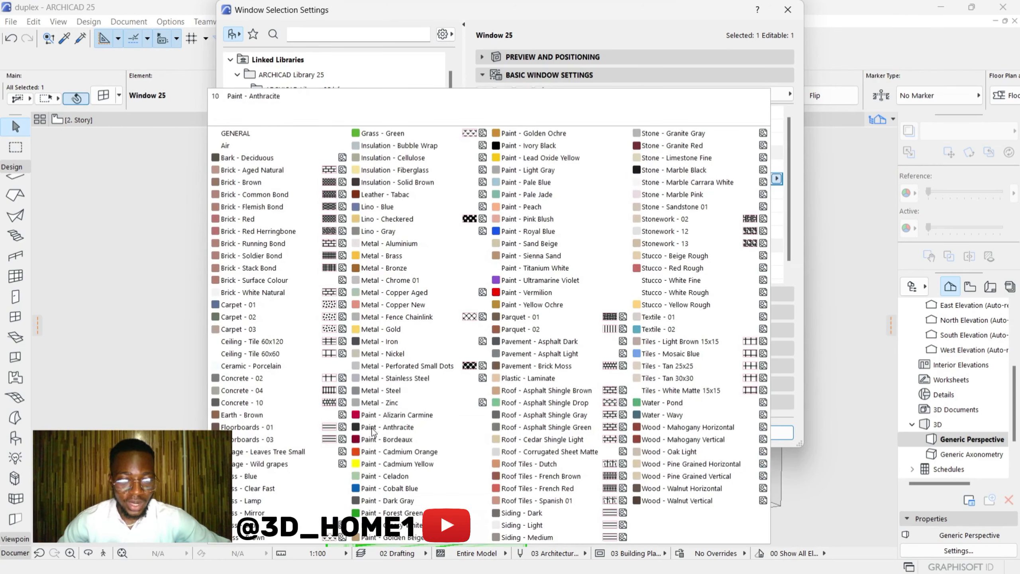
{"action": "left_click", "coordinate": [384, 341]}
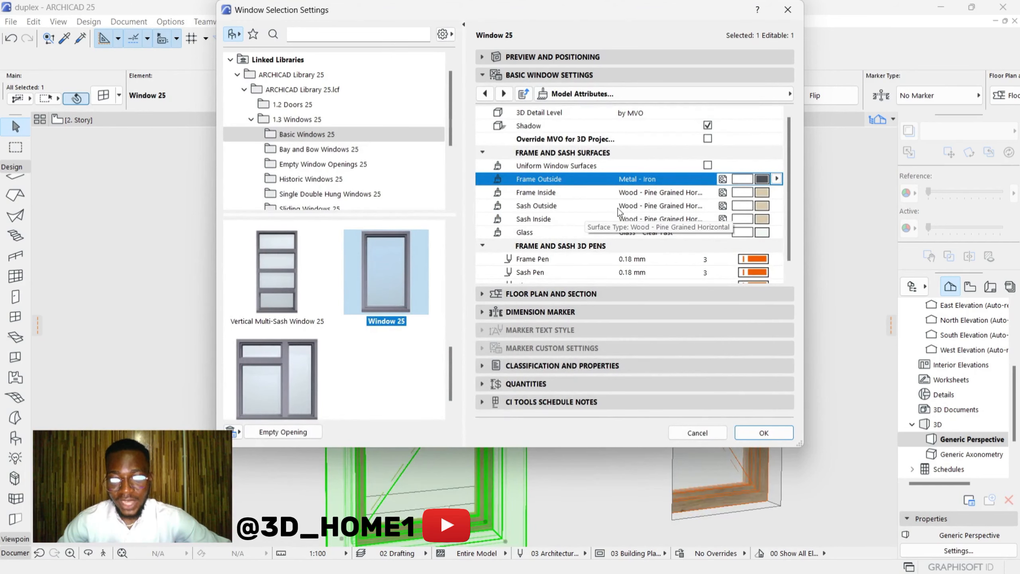
{"action": "left_click", "coordinate": [760, 208]}
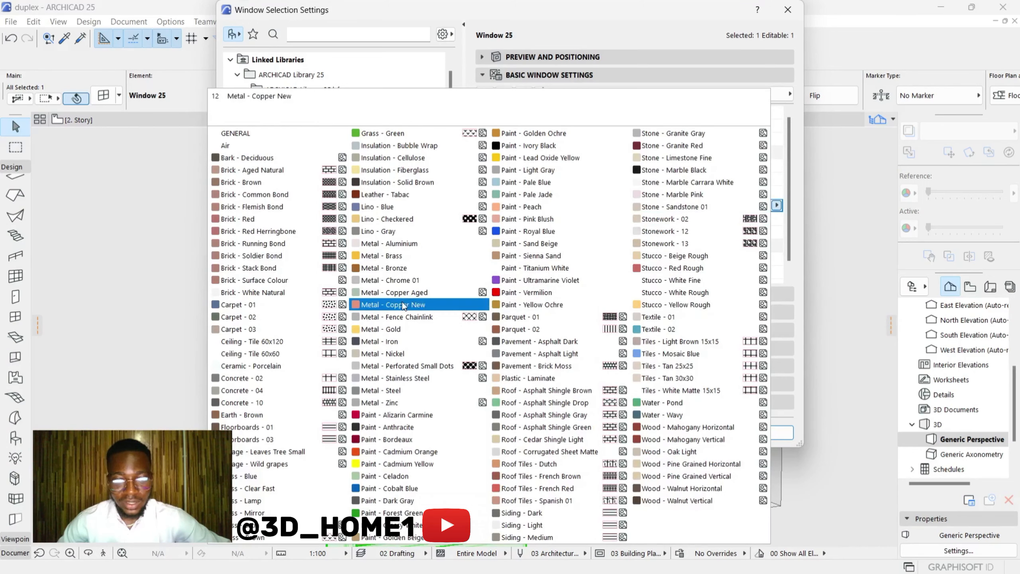
{"action": "left_click", "coordinate": [386, 342]}
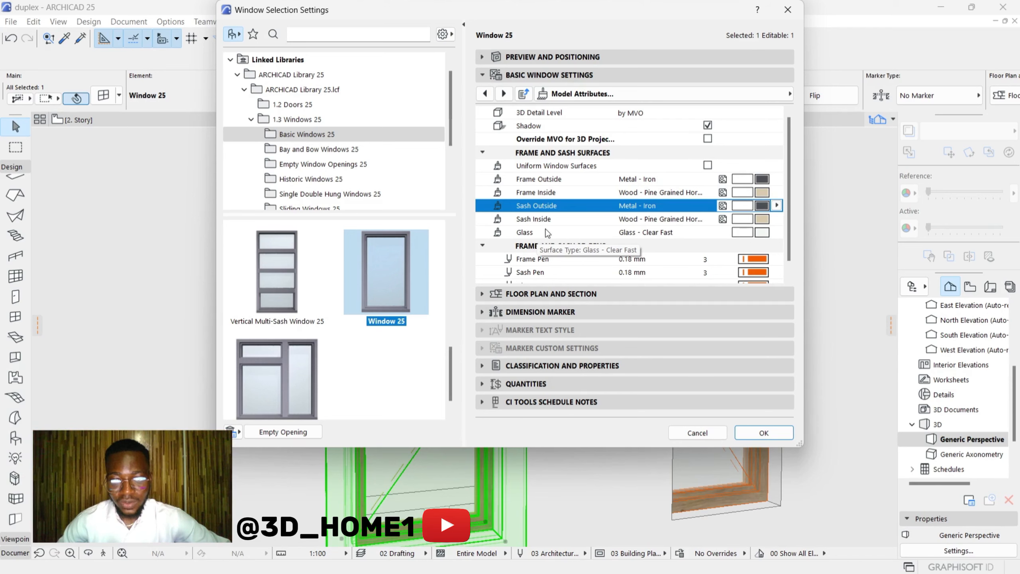
Set the window's glass surface to Glass - Blue, apply the settings and clear the selection
{"action": "left_click", "coordinate": [760, 233]}
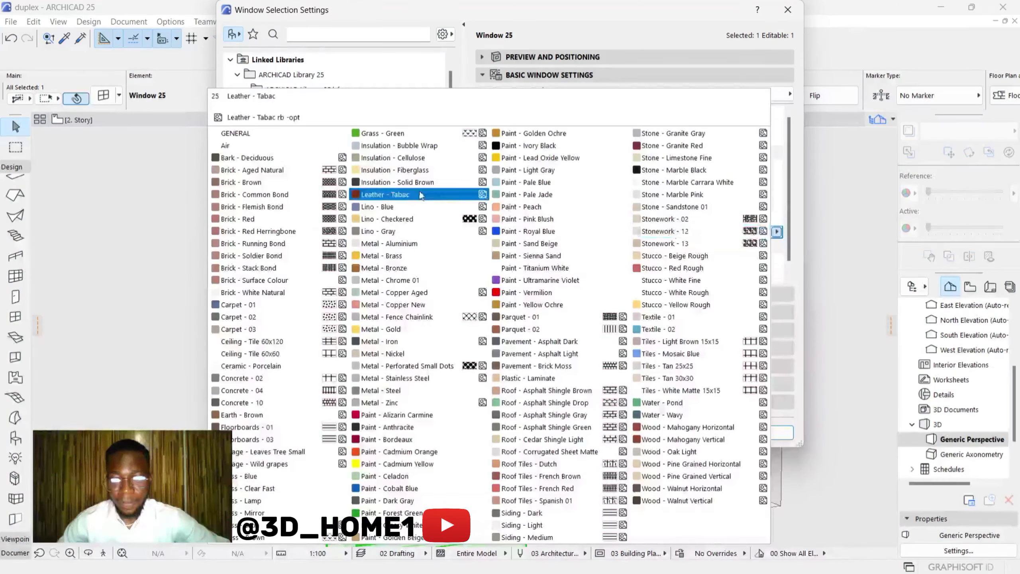
{"action": "left_click", "coordinate": [251, 477]}
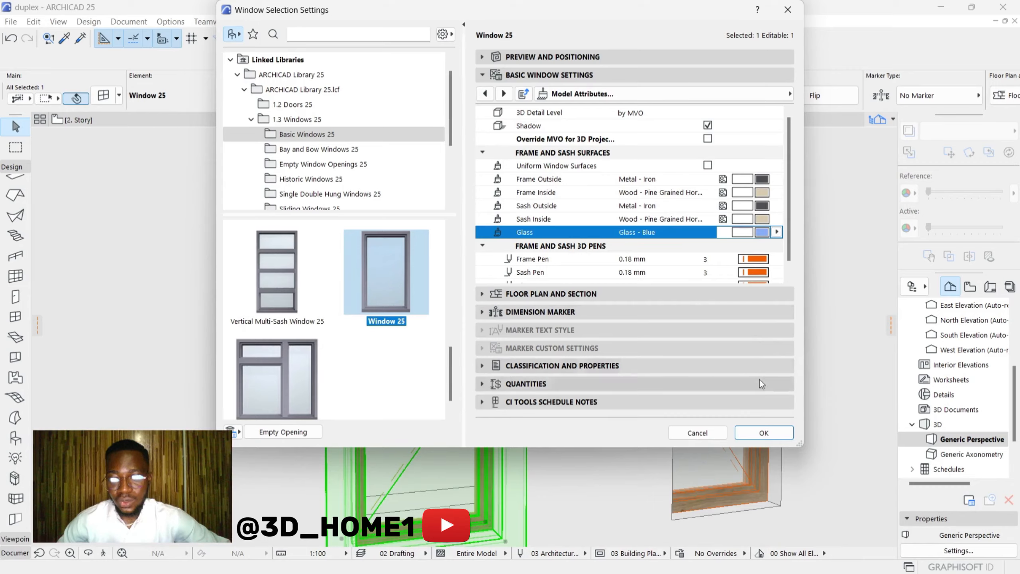
{"action": "left_click", "coordinate": [759, 431]}
{"action": "left_click_drag", "start_coordinate": [660, 395], "coordinate": [359, 241]}
{"action": "key", "text": "Escape"}
Inspect the recoloured window's frame, sash, glass and casing outlines up close and beside the balcony door and neighbouring window
{"action": "key", "text": "o"}
{"action": "scroll", "coordinate": [371, 233], "scroll_direction": "up", "scroll_amount": 1}
{"action": "scroll", "coordinate": [407, 196], "scroll_direction": "down", "scroll_amount": 4}
{"action": "scroll", "coordinate": [394, 219], "scroll_direction": "up", "scroll_amount": 8}
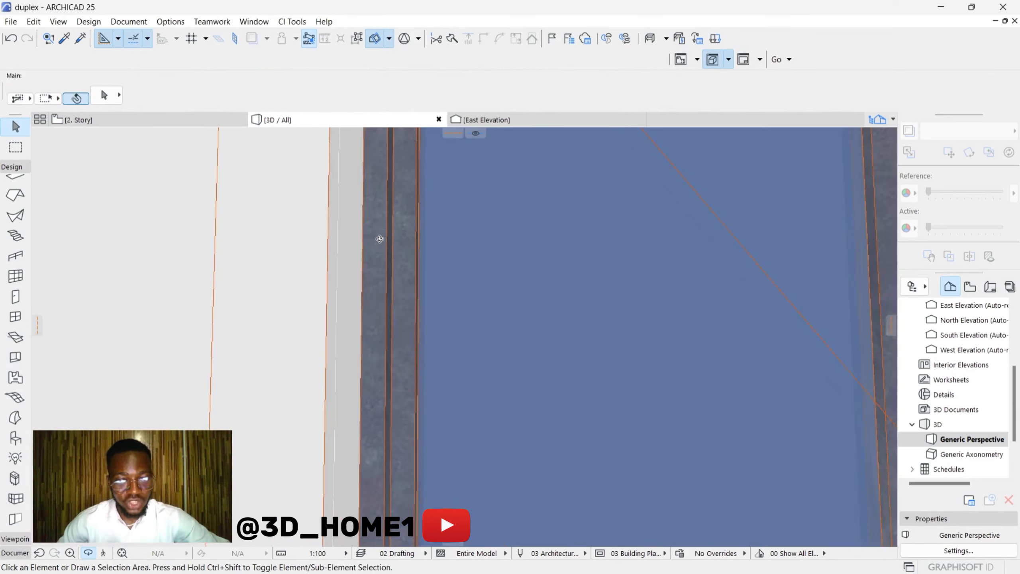
{"action": "scroll", "coordinate": [383, 233], "scroll_direction": "down", "scroll_amount": 7}
{"action": "scroll", "coordinate": [393, 182], "scroll_direction": "up", "scroll_amount": 5}
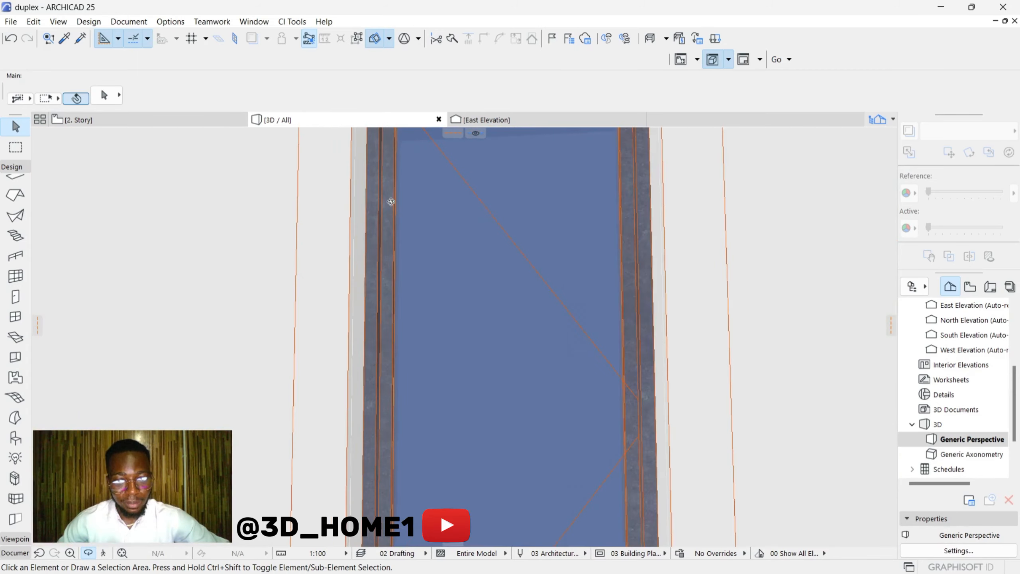
{"action": "scroll", "coordinate": [426, 221], "scroll_direction": "down", "scroll_amount": 2}
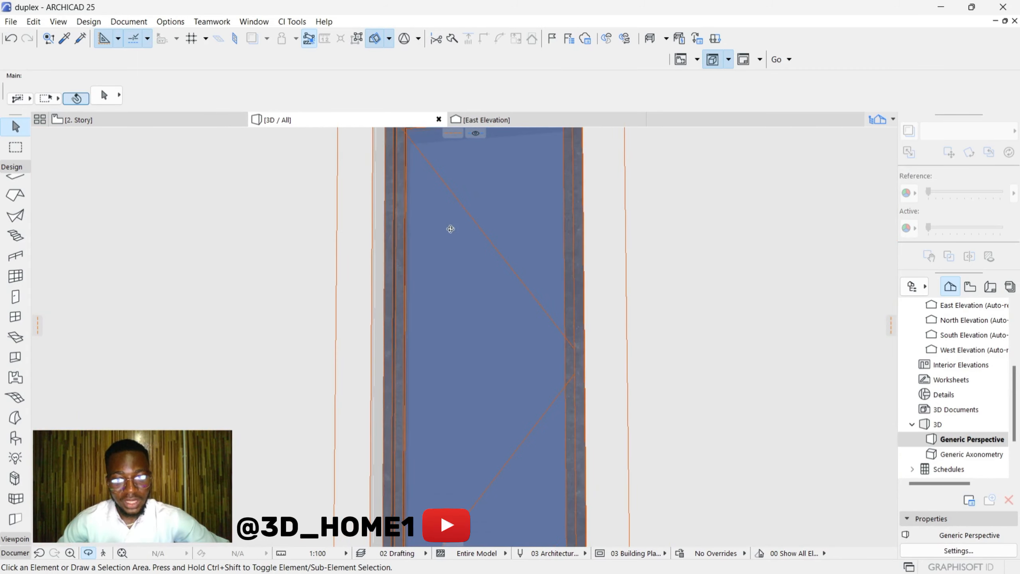
{"action": "scroll", "coordinate": [466, 217], "scroll_direction": "down", "scroll_amount": 3}
{"action": "scroll", "coordinate": [484, 219], "scroll_direction": "up", "scroll_amount": 4}
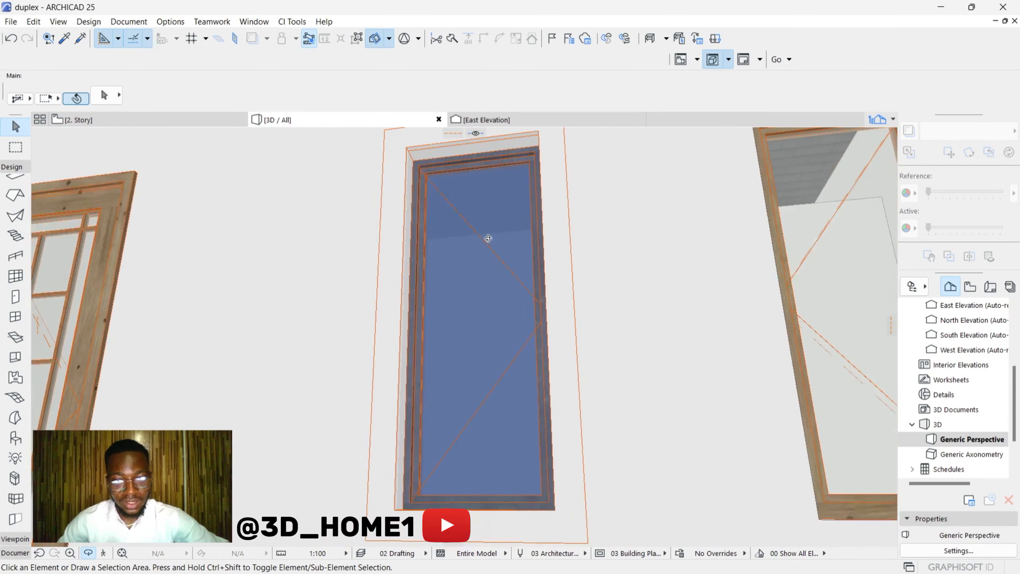
{"action": "middle_click_drag", "start_coordinate": [488, 225], "coordinate": [522, 265], "text": "shift"}
{"action": "scroll", "coordinate": [515, 226], "scroll_direction": "up", "scroll_amount": 2}
{"action": "scroll", "coordinate": [518, 261], "scroll_direction": "down", "scroll_amount": 5}
{"action": "scroll", "coordinate": [516, 258], "scroll_direction": "down", "scroll_amount": 8}
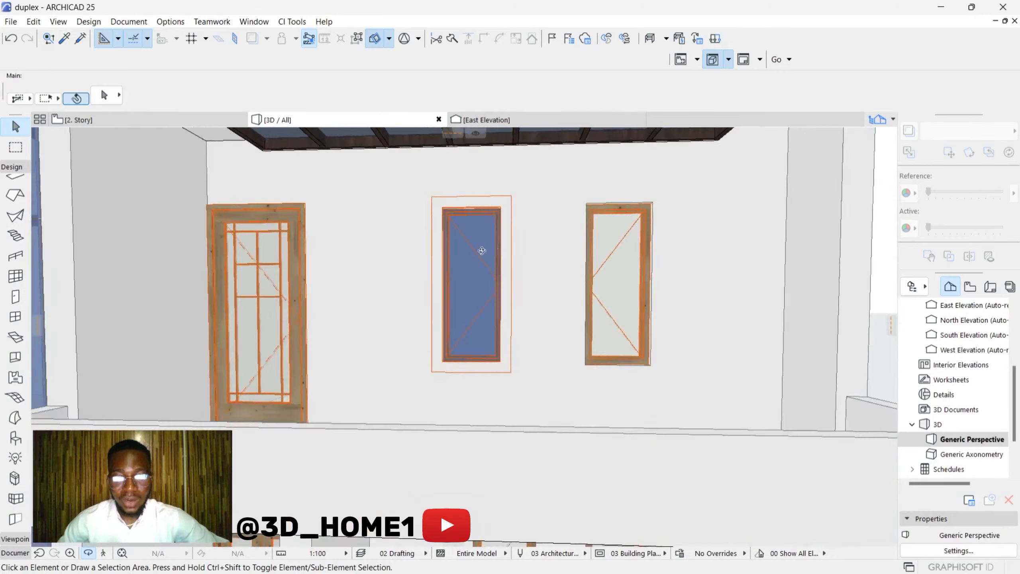
{"action": "scroll", "coordinate": [362, 293], "scroll_direction": "down", "scroll_amount": 3}
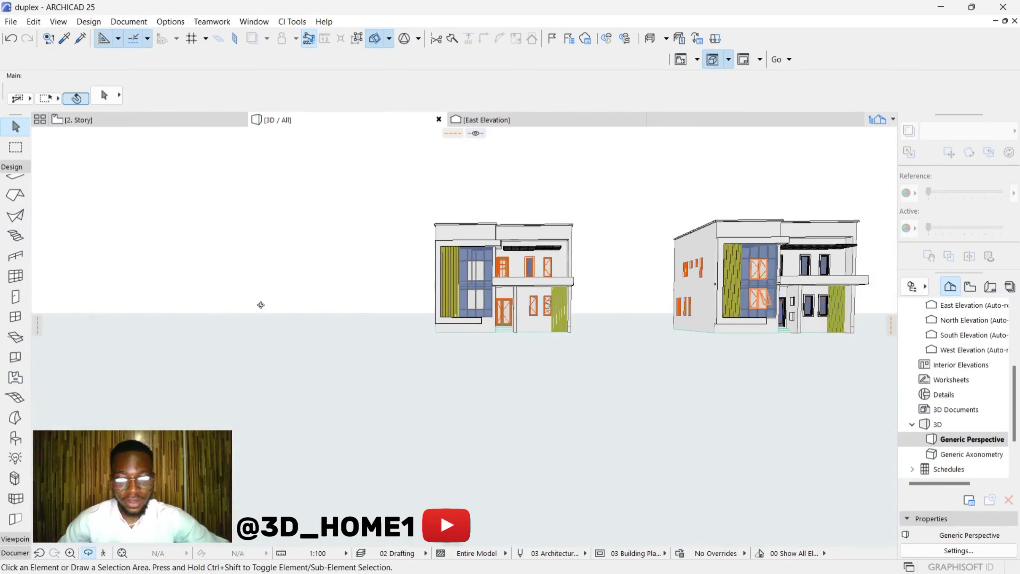
Examine the outline colours of the balcony windows' casings, frames and sashes on the finished reference duplex
{"action": "scroll", "coordinate": [886, 260], "scroll_direction": "up", "scroll_amount": 8}
{"action": "scroll", "coordinate": [750, 257], "scroll_direction": "up", "scroll_amount": 5}
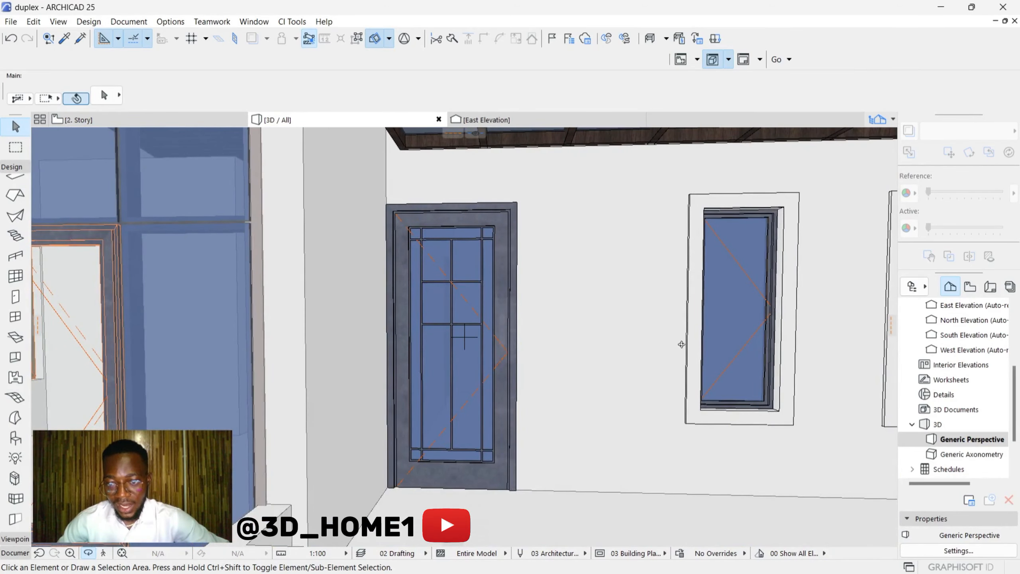
{"action": "scroll", "coordinate": [744, 195], "scroll_direction": "up", "scroll_amount": 3}
{"action": "scroll", "coordinate": [741, 195], "scroll_direction": "down", "scroll_amount": 1}
{"action": "mouse_move", "coordinate": [682, 207]}
{"action": "left_mouse_down"}
{"action": "mouse_move", "coordinate": [649, 212]}
{"action": "mouse_move", "coordinate": [699, 205]}
{"action": "left_mouse_up"}
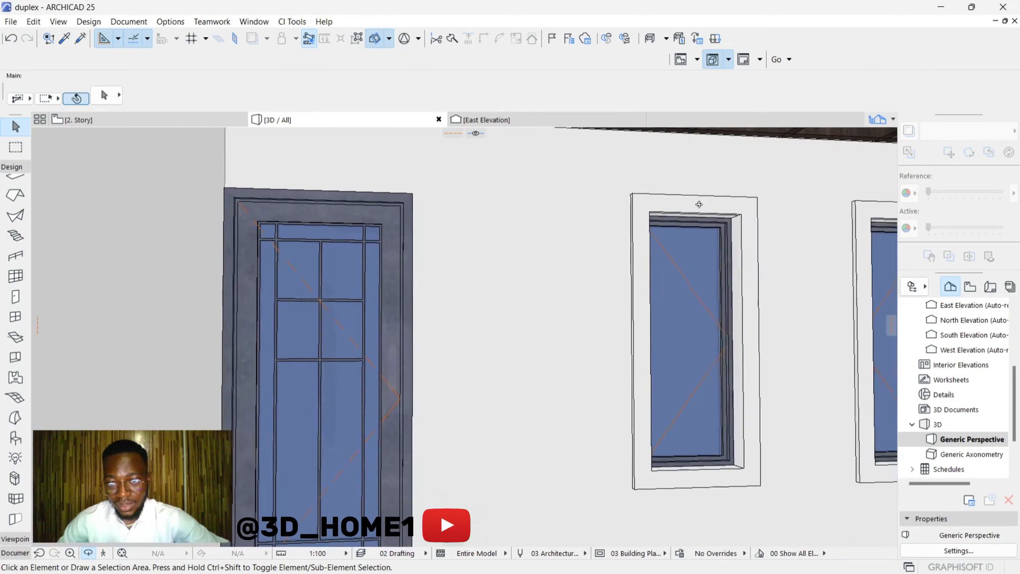
{"action": "left_click_drag", "start_coordinate": [668, 269], "coordinate": [709, 256]}
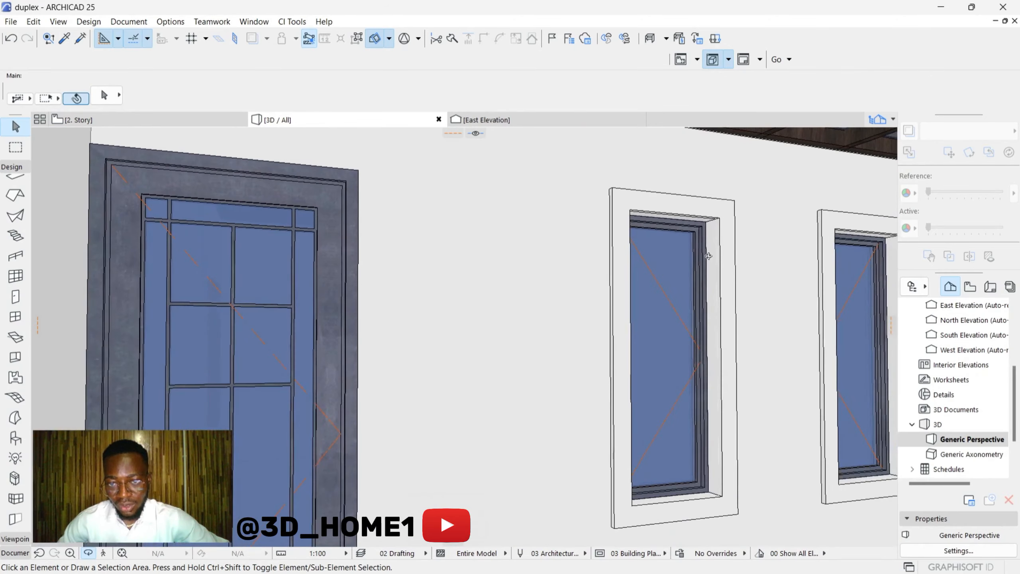
{"action": "left_click_drag", "start_coordinate": [625, 232], "coordinate": [734, 195]}
{"action": "scroll", "coordinate": [752, 281], "scroll_direction": "down", "scroll_amount": 10}
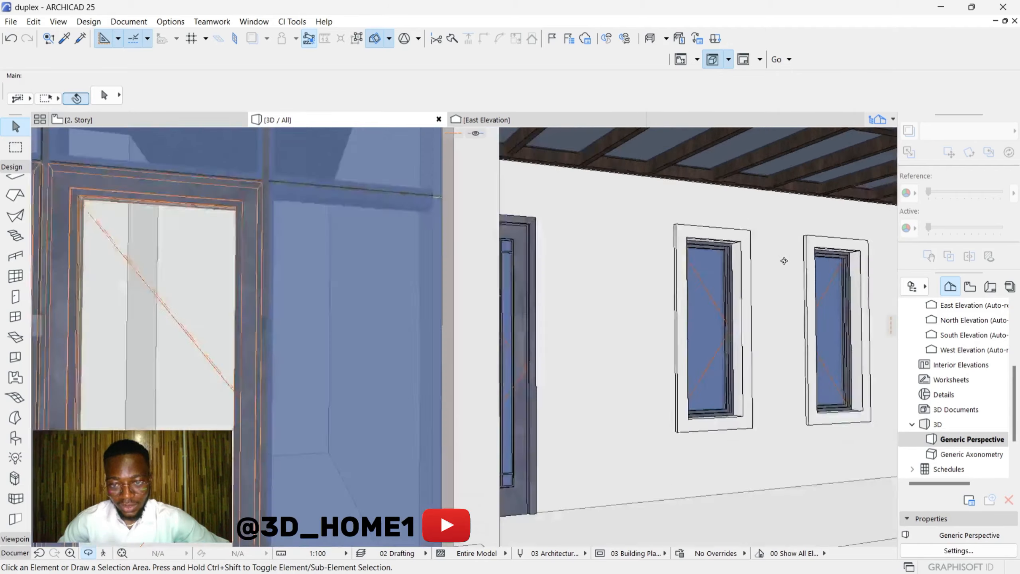
Set the Frame Pen of the cased balcony window to black pen 1 in its frame and sash model attributes
{"action": "scroll", "coordinate": [446, 253], "scroll_direction": "up", "scroll_amount": 10}
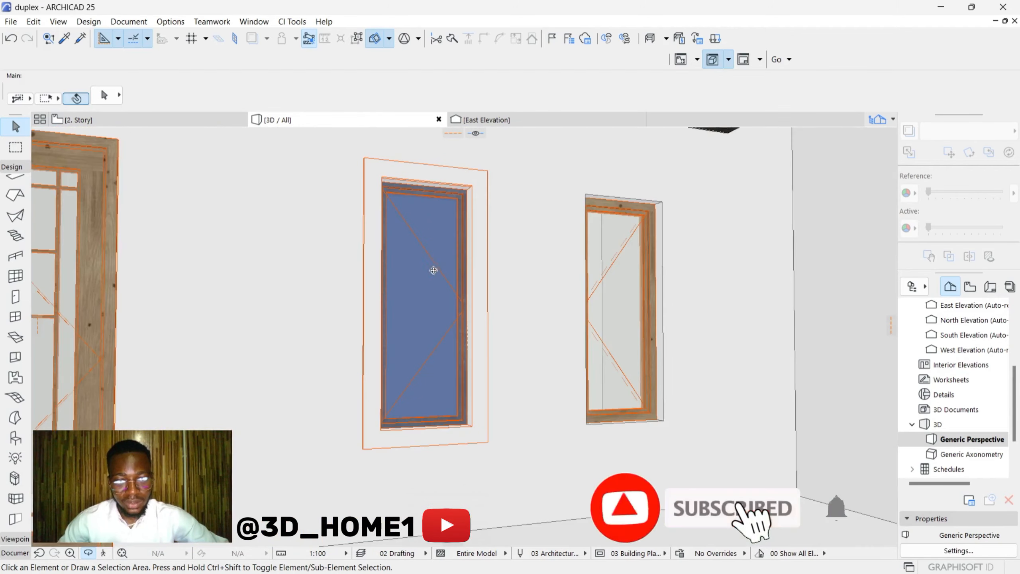
{"action": "left_click_drag", "start_coordinate": [433, 270], "coordinate": [433, 193]}
{"action": "left_click", "coordinate": [433, 193]}
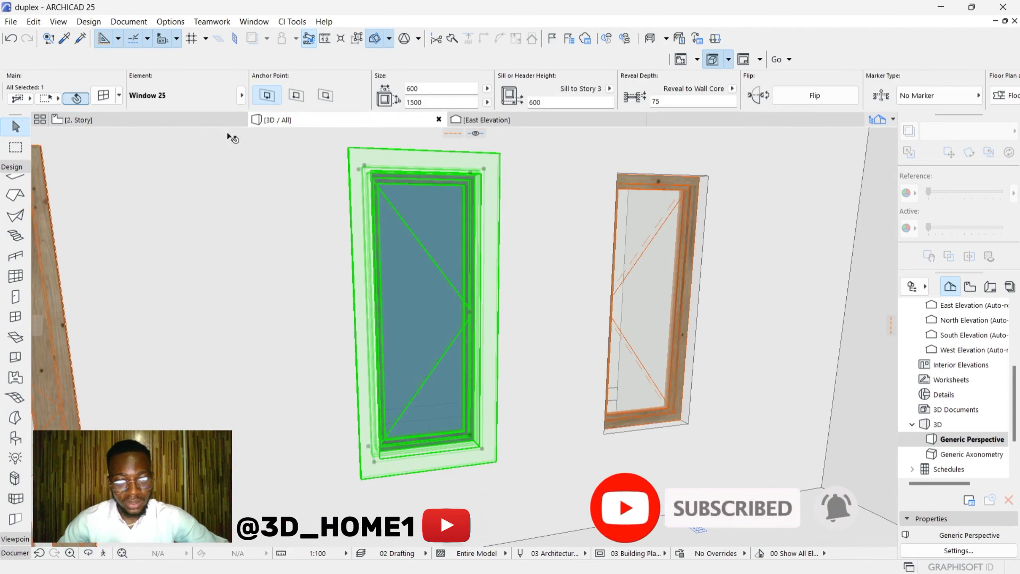
{"action": "key", "text": "ctrl+t"}
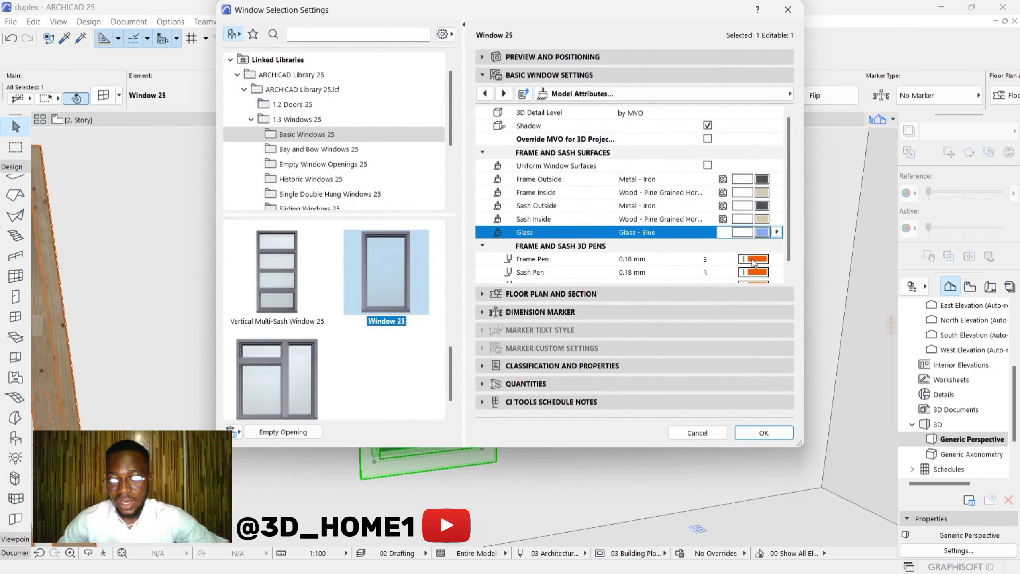
{"action": "left_click", "coordinate": [613, 94]}
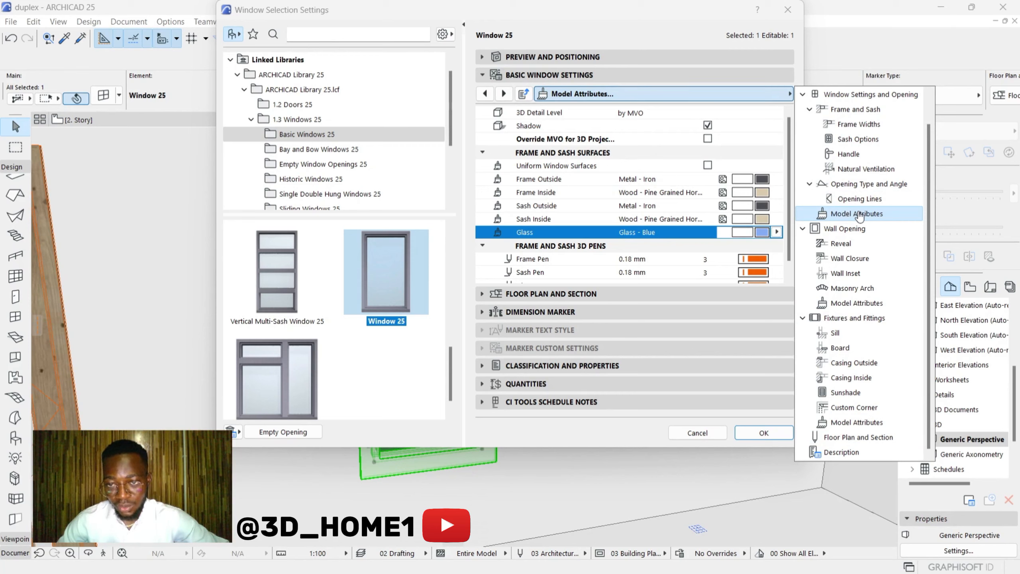
{"action": "left_click", "coordinate": [743, 256]}
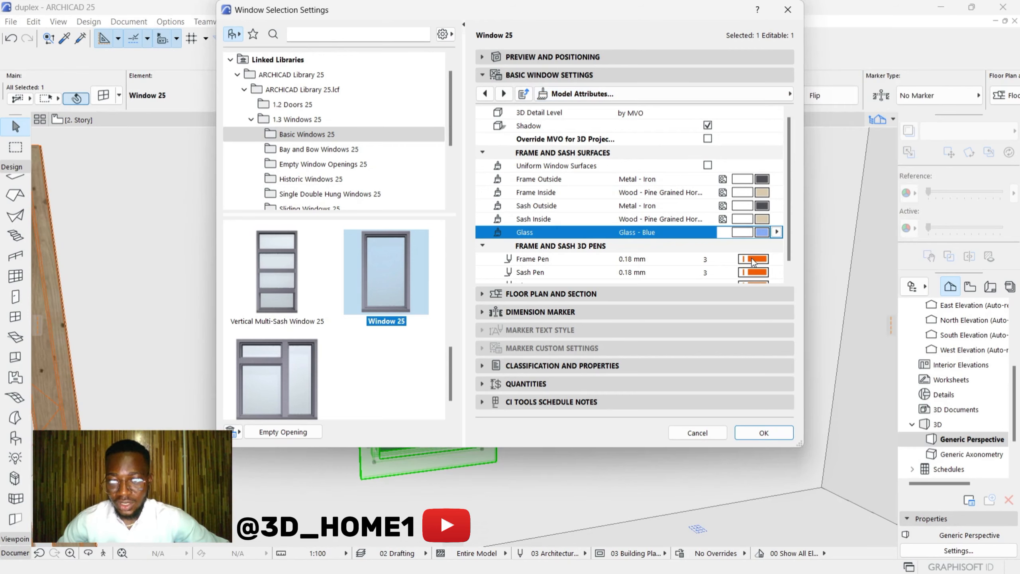
{"action": "scroll", "coordinate": [752, 262], "scroll_direction": "down", "scroll_amount": 1}
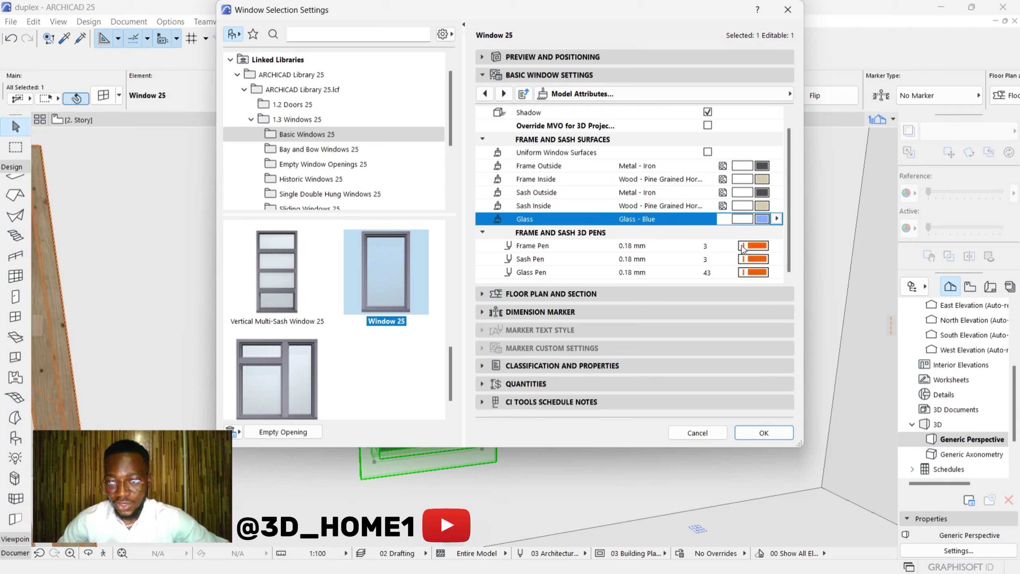
{"action": "left_click", "coordinate": [752, 246]}
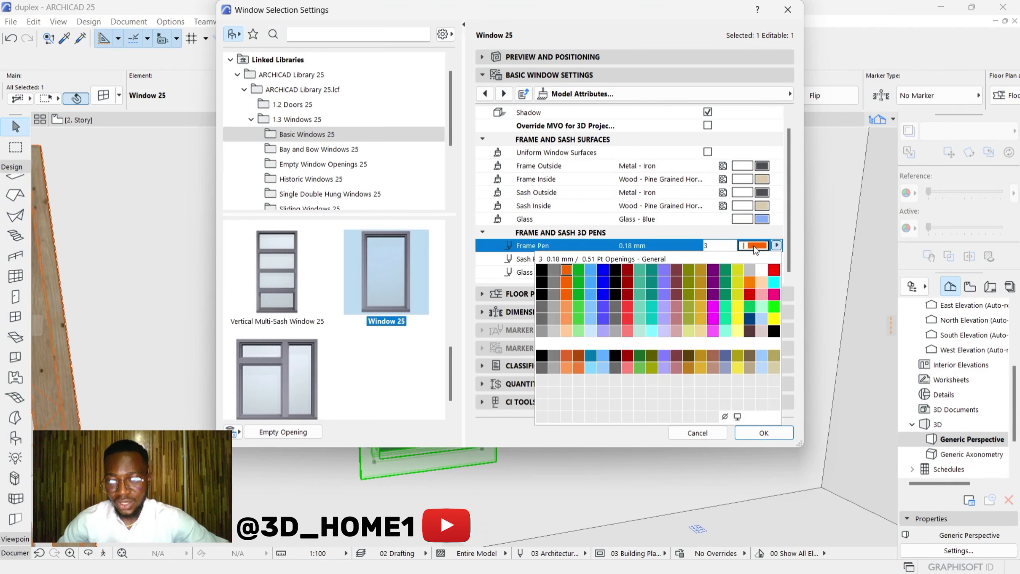
{"action": "left_click", "coordinate": [541, 271]}
Set the window's Sash Pen and Glass Pen to black pen 1, apply the settings and clear the selection
{"action": "left_click", "coordinate": [753, 259]}
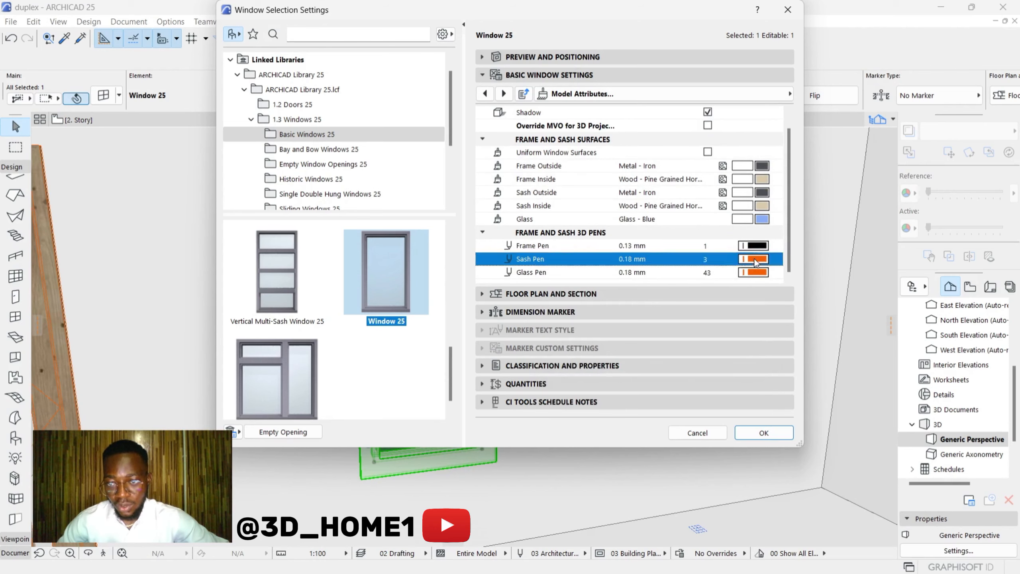
{"action": "left_click", "coordinate": [543, 283]}
{"action": "left_click", "coordinate": [753, 273]}
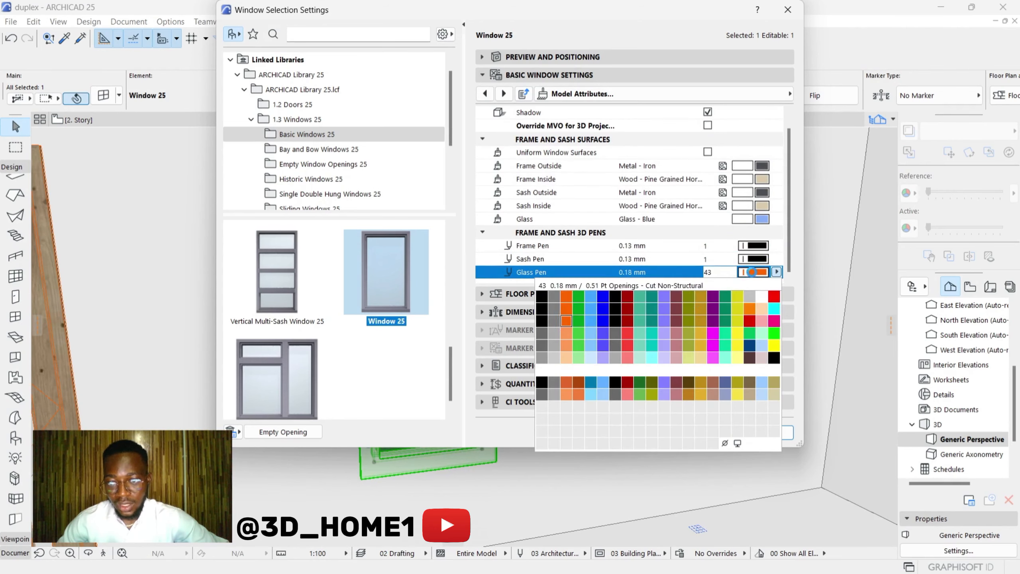
{"action": "left_click", "coordinate": [542, 296]}
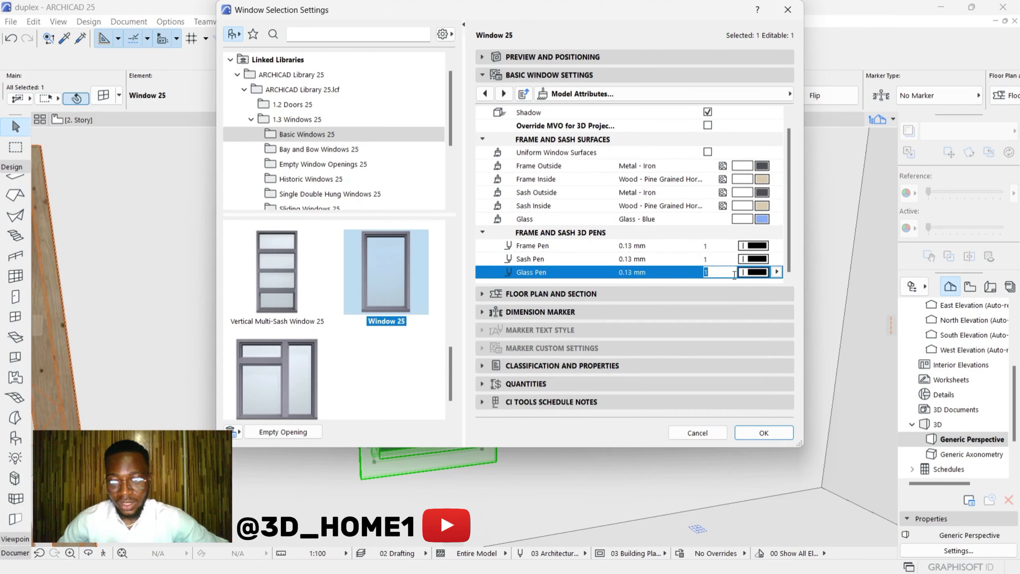
{"action": "left_click", "coordinate": [764, 433]}
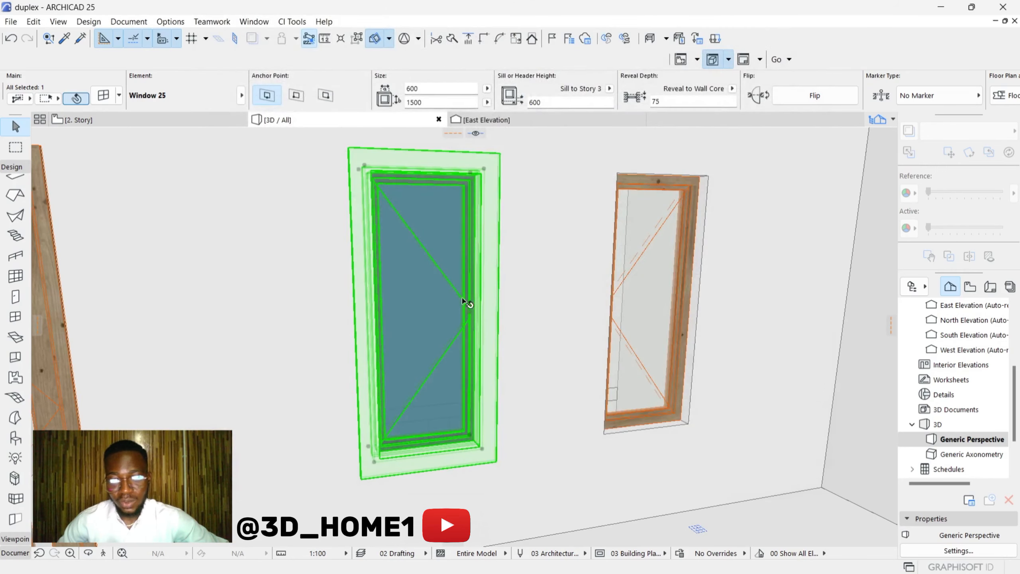
{"action": "left_click", "coordinate": [540, 228]}
{"action": "key", "text": "Escape"}
{"action": "scroll", "coordinate": [538, 212], "scroll_direction": "down", "scroll_amount": 2}
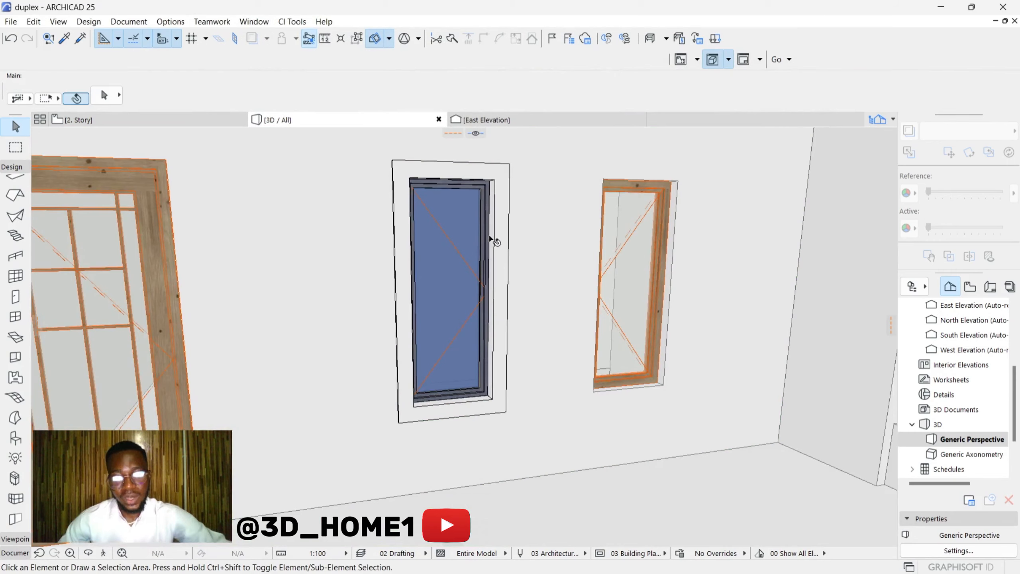
Examine the restyled balcony window beside the balcony door and neighbouring window, and the ground-floor windows next to the vertical slats
{"action": "left_click", "coordinate": [425, 257]}
{"action": "mouse_move", "coordinate": [424, 255]}
{"action": "middle_mouse_down", "text": "shift"}
{"action": "mouse_move", "coordinate": [535, 214]}
{"action": "mouse_move", "coordinate": [497, 237]}
{"action": "mouse_move", "coordinate": [434, 249]}
{"action": "mouse_move", "coordinate": [442, 237]}
{"action": "mouse_move", "coordinate": [454, 245]}
{"action": "mouse_move", "coordinate": [432, 270]}
{"action": "middle_mouse_up", "text": "shift"}
{"action": "scroll", "coordinate": [431, 269], "scroll_direction": "down", "scroll_amount": 5}
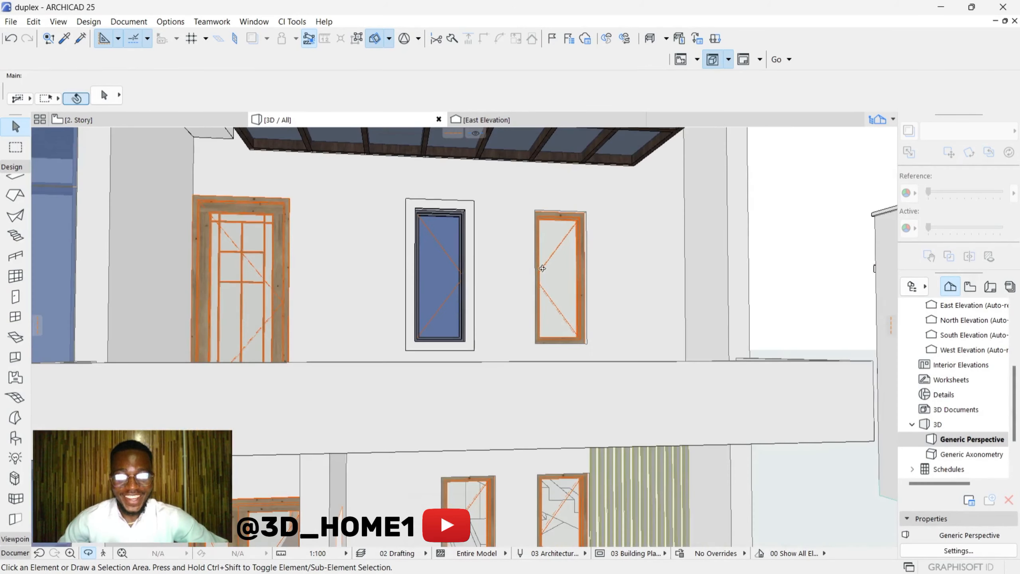
{"action": "scroll", "coordinate": [295, 291], "scroll_direction": "up", "scroll_amount": 2}
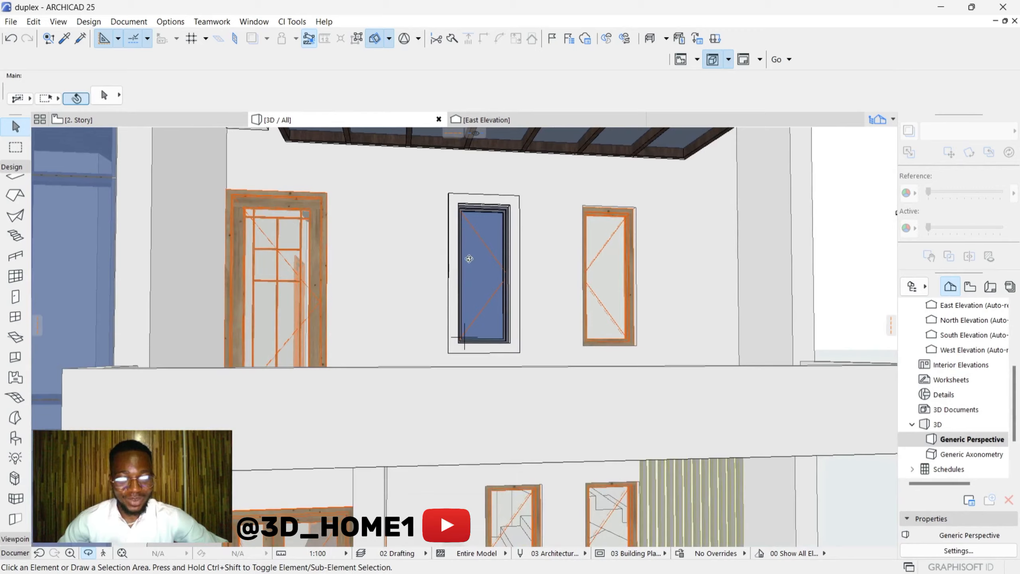
{"action": "scroll", "coordinate": [609, 251], "scroll_direction": "up", "scroll_amount": 1}
{"action": "scroll", "coordinate": [499, 259], "scroll_direction": "up", "scroll_amount": 3}
{"action": "scroll", "coordinate": [479, 251], "scroll_direction": "down", "scroll_amount": 3}
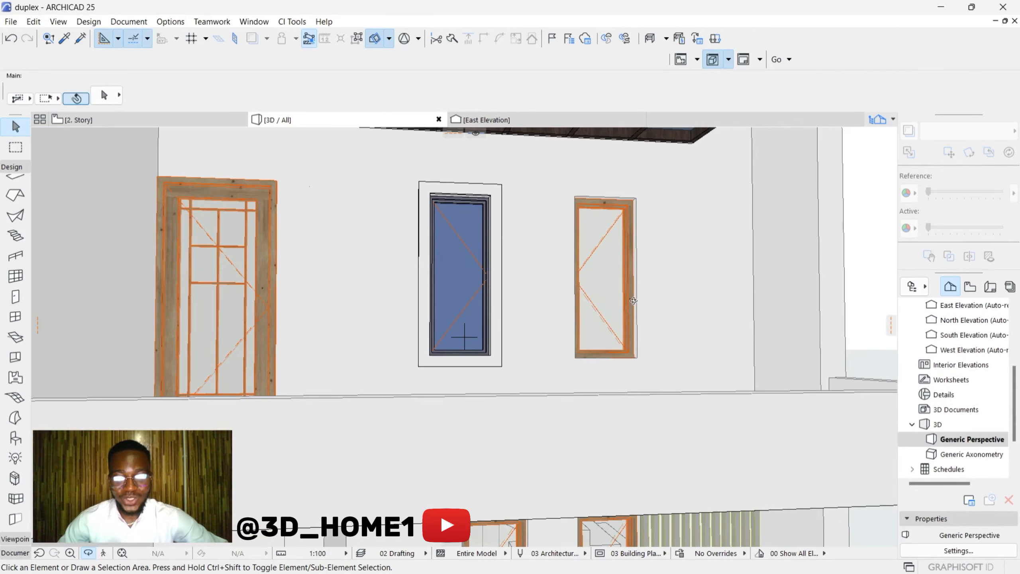
{"action": "scroll", "coordinate": [570, 259], "scroll_direction": "down", "scroll_amount": 4}
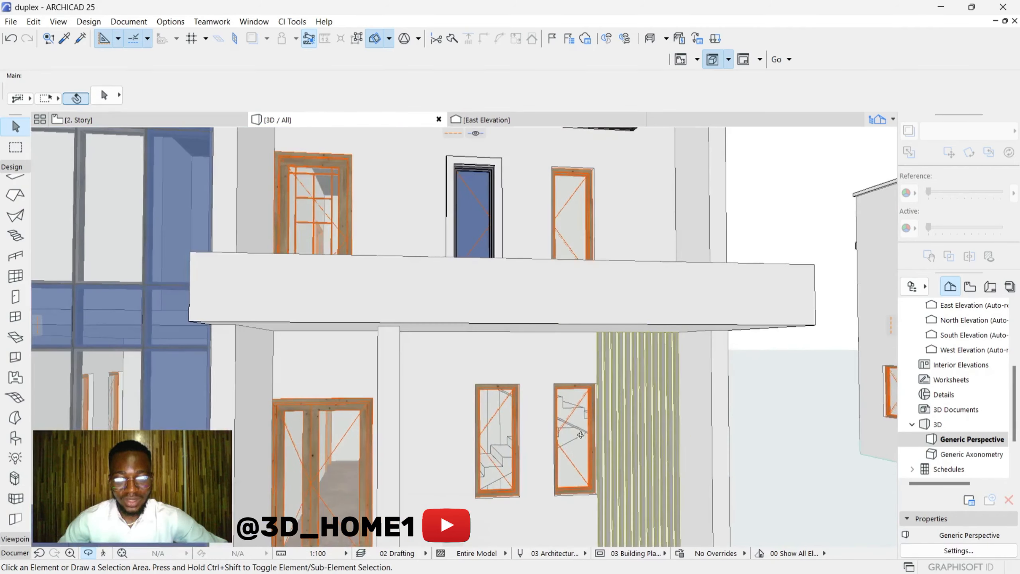
{"action": "scroll", "coordinate": [481, 163], "scroll_direction": "up", "scroll_amount": 3}
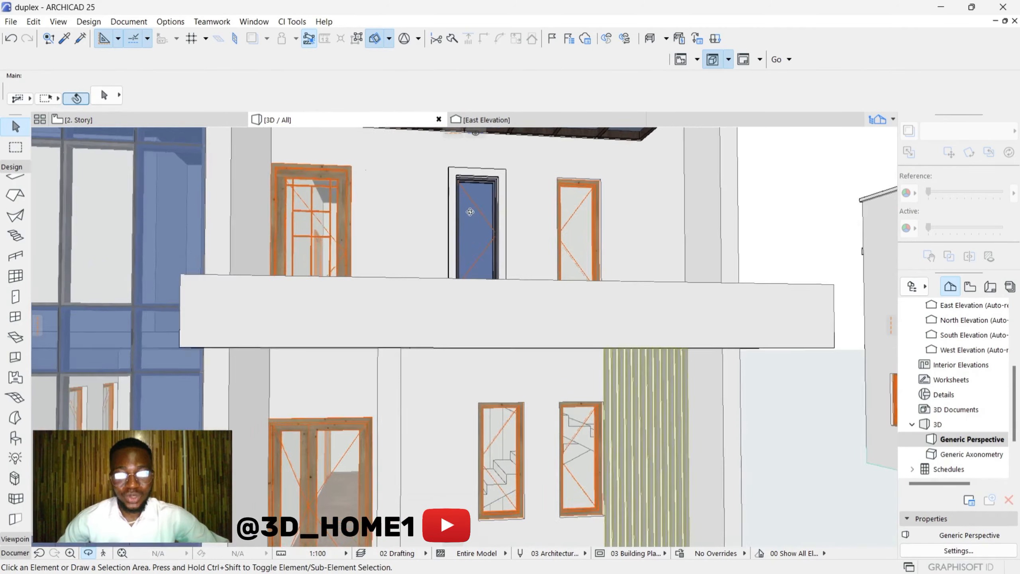
{"action": "scroll", "coordinate": [480, 163], "scroll_direction": "down", "scroll_amount": 4}
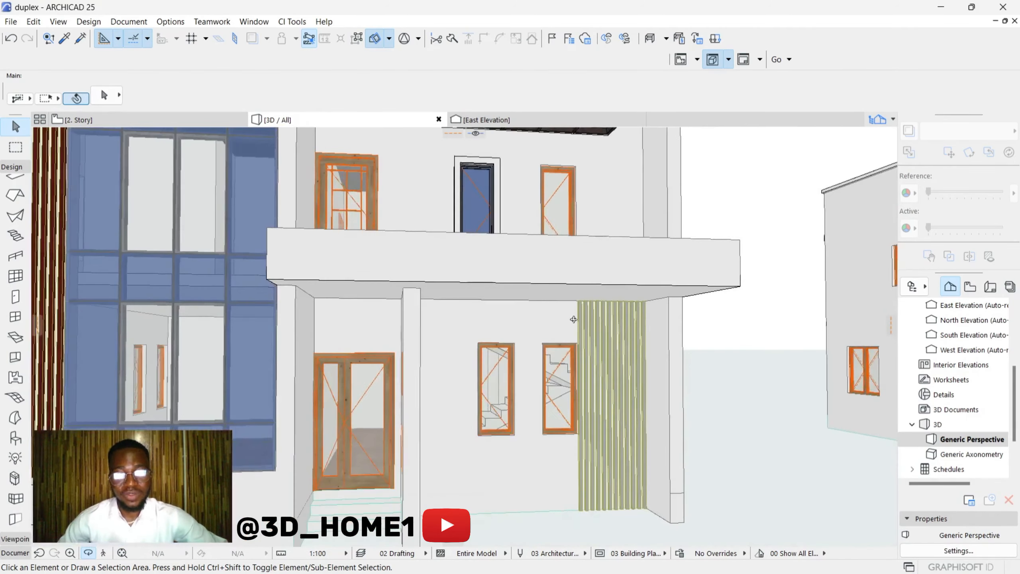
{"action": "scroll", "coordinate": [545, 373], "scroll_direction": "up", "scroll_amount": 5}
{"action": "scroll", "coordinate": [521, 354], "scroll_direction": "down", "scroll_amount": 4}
{"action": "scroll", "coordinate": [521, 395], "scroll_direction": "up", "scroll_amount": 4}
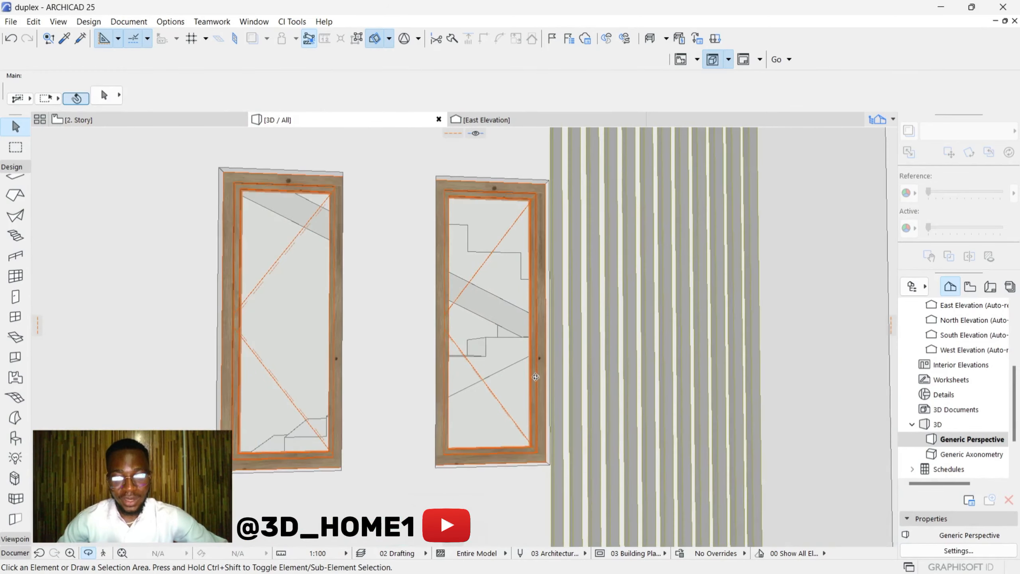
{"action": "left_click_drag", "start_coordinate": [536, 377], "coordinate": [646, 236]}
{"action": "scroll", "coordinate": [563, 381], "scroll_direction": "down", "scroll_amount": 1}
{"action": "scroll", "coordinate": [542, 333], "scroll_direction": "down", "scroll_amount": 4}
{"action": "scroll", "coordinate": [510, 336], "scroll_direction": "up", "scroll_amount": 2}
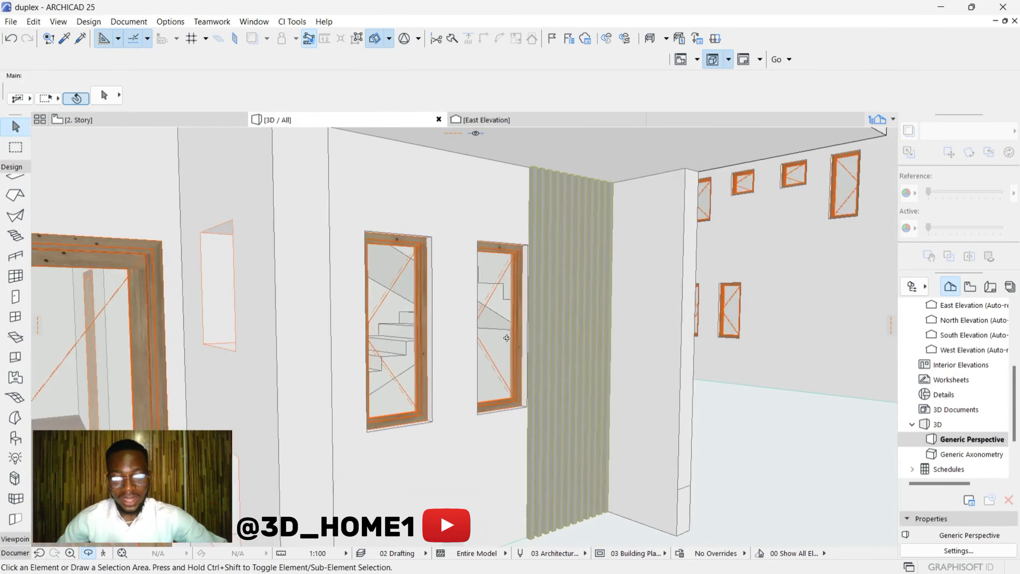
Enable an outside casing of the Simple type on the ground-floor window nearest the vertical slats
{"action": "left_click_drag", "start_coordinate": [506, 335], "coordinate": [489, 339]}
{"action": "scroll", "coordinate": [503, 326], "scroll_direction": "up", "scroll_amount": 2}
{"action": "scroll", "coordinate": [503, 326], "scroll_direction": "up", "scroll_amount": 2}
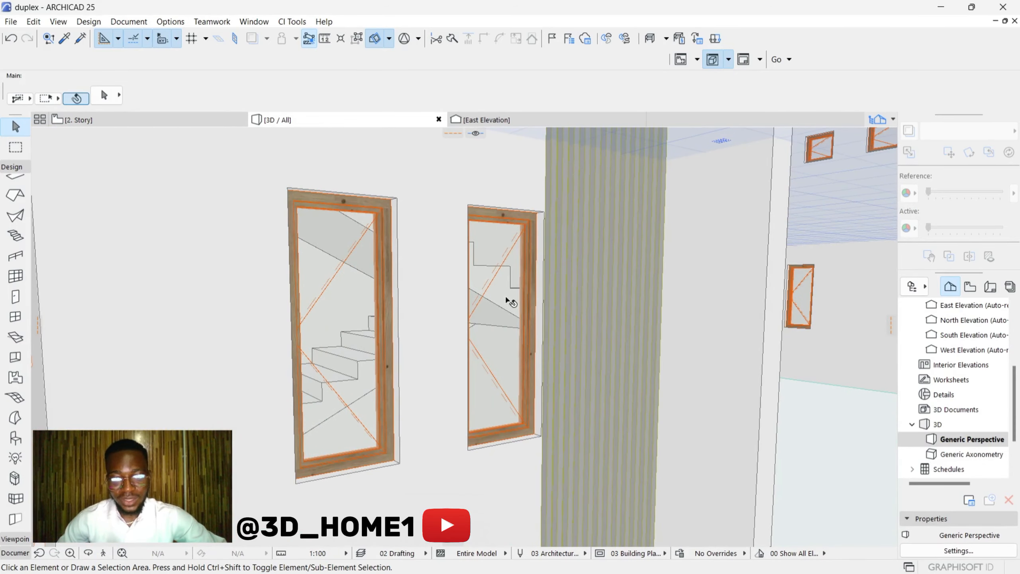
{"action": "left_click", "coordinate": [507, 301]}
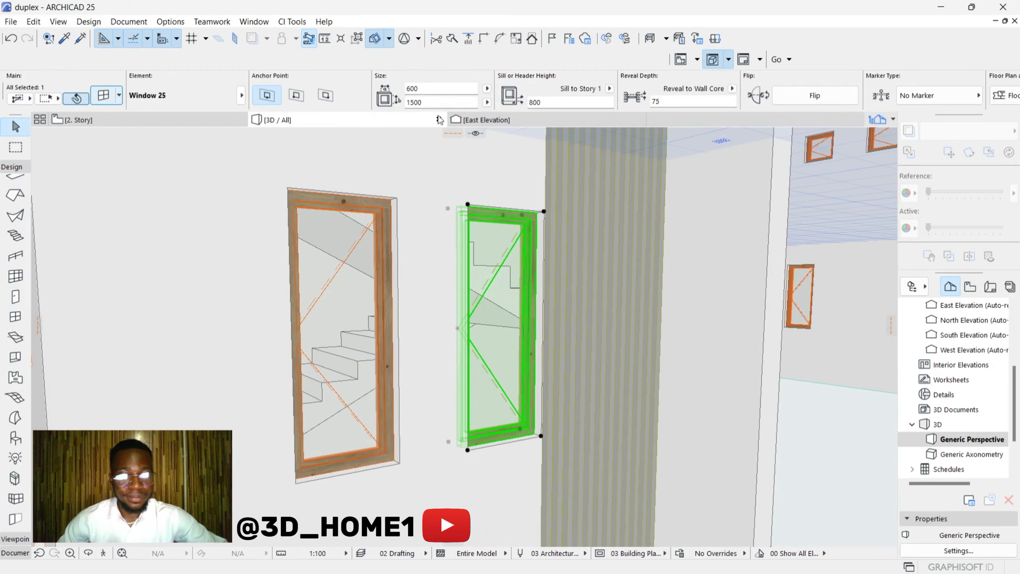
{"action": "key", "text": "ctrl+t"}
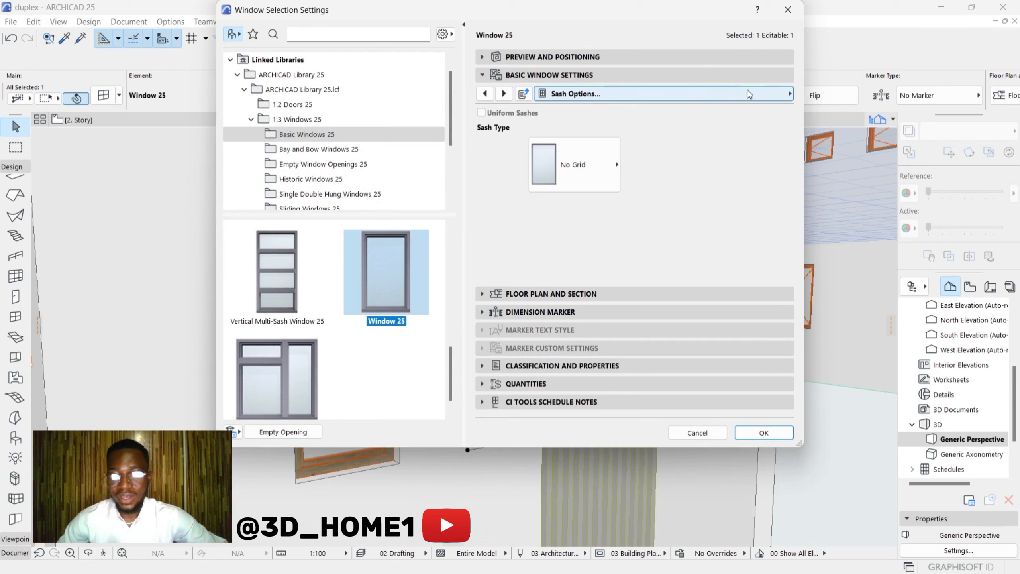
{"action": "left_click", "coordinate": [789, 97]}
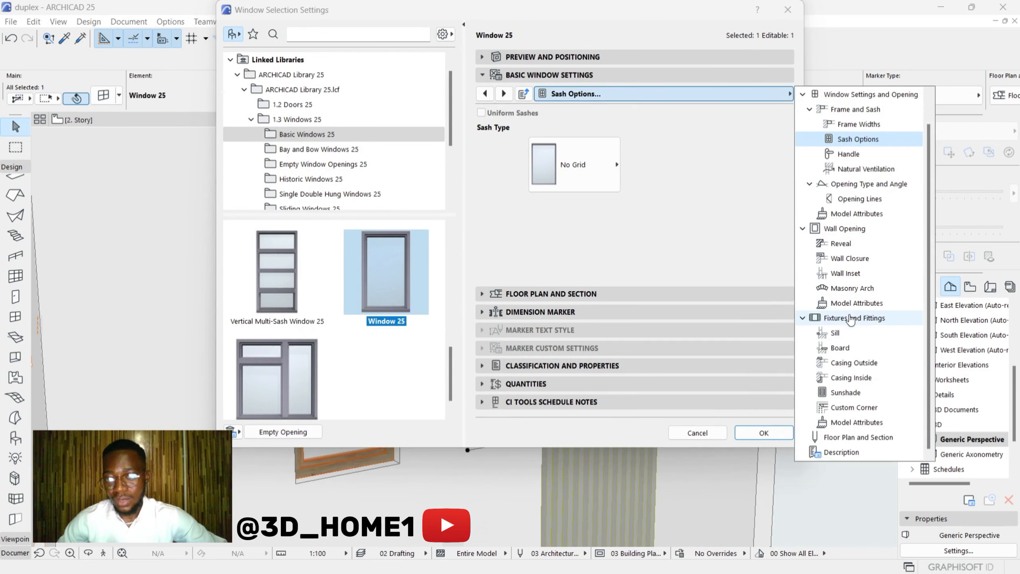
{"action": "left_click", "coordinate": [853, 364]}
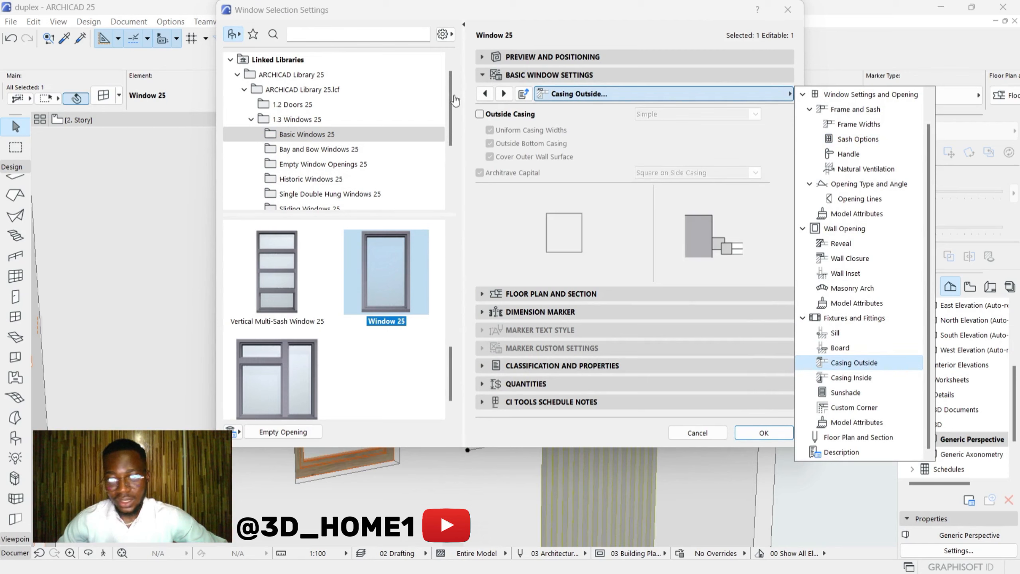
{"action": "left_click", "coordinate": [479, 114]}
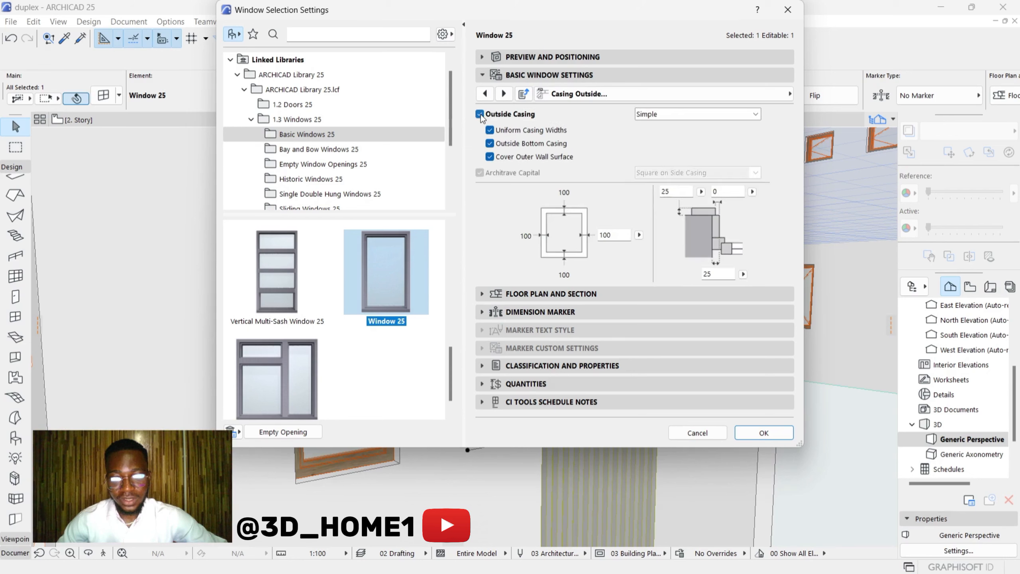
{"action": "left_click", "coordinate": [708, 115]}
{"action": "left_click", "coordinate": [756, 115]}
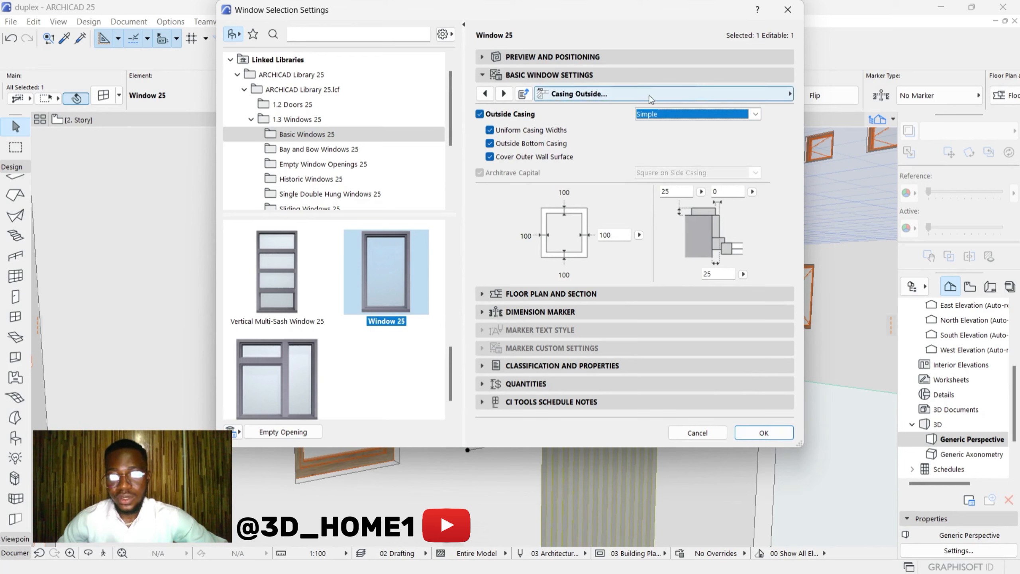
Set the ground-floor window's Casing Outside surface to Paint - Glossy White in the fixtures and fittings model attributes
{"action": "left_click", "coordinate": [790, 94]}
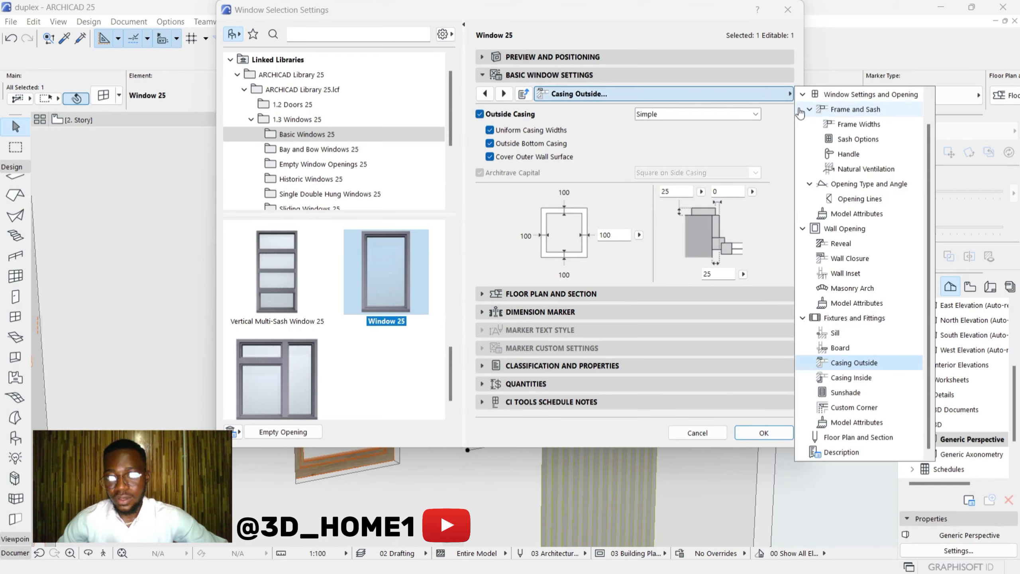
{"action": "left_click", "coordinate": [865, 427]}
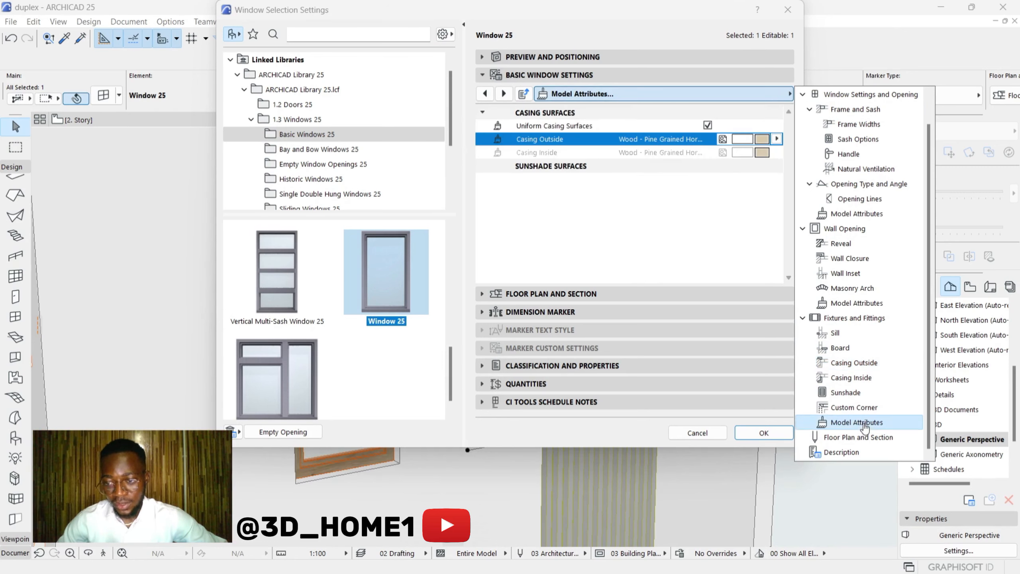
{"action": "left_click", "coordinate": [761, 141]}
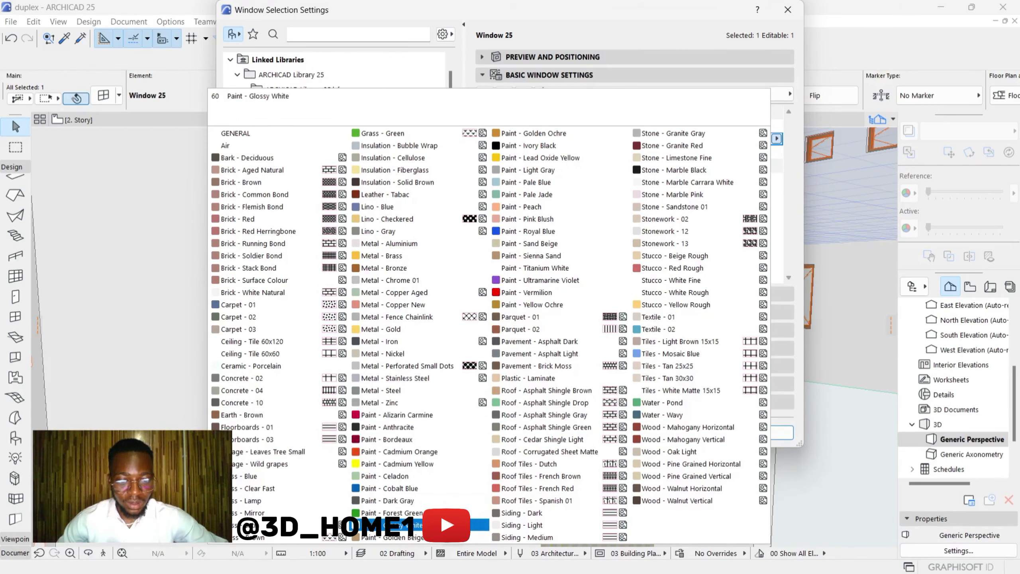
{"action": "left_click", "coordinate": [398, 525]}
Set the ground-floor window's Frame Outside and Sash Outside surfaces to Metal - Iron and its Glass surface to Glass - Blue
{"action": "left_click", "coordinate": [785, 94]}
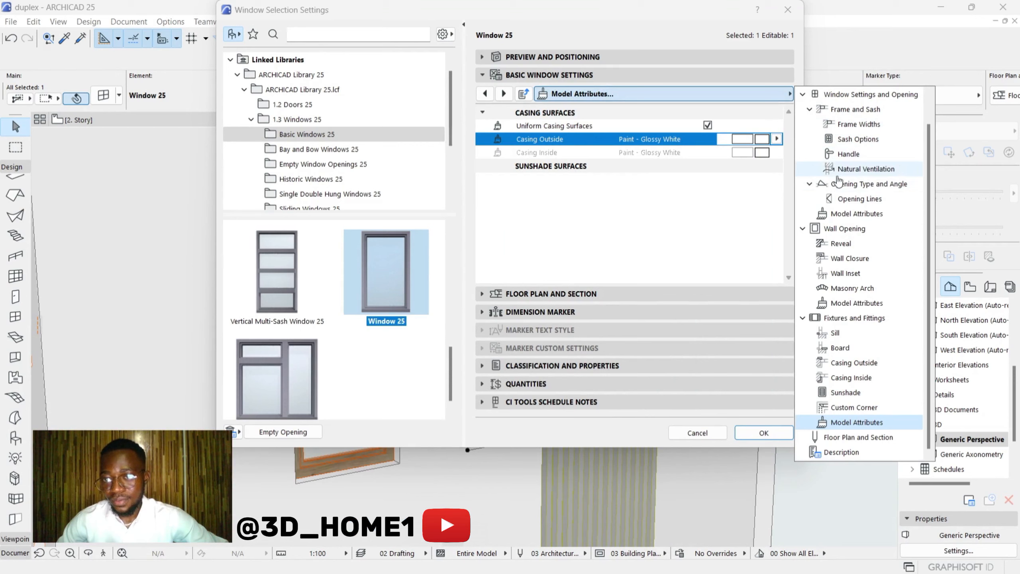
{"action": "left_click", "coordinate": [856, 215]}
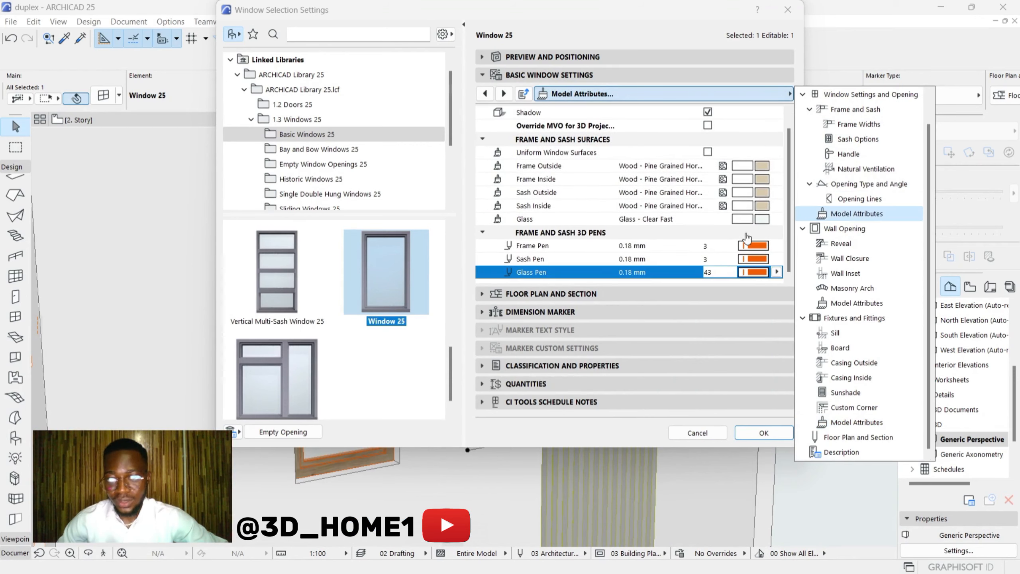
{"action": "left_click", "coordinate": [762, 166]}
{"action": "left_click", "coordinate": [381, 342]}
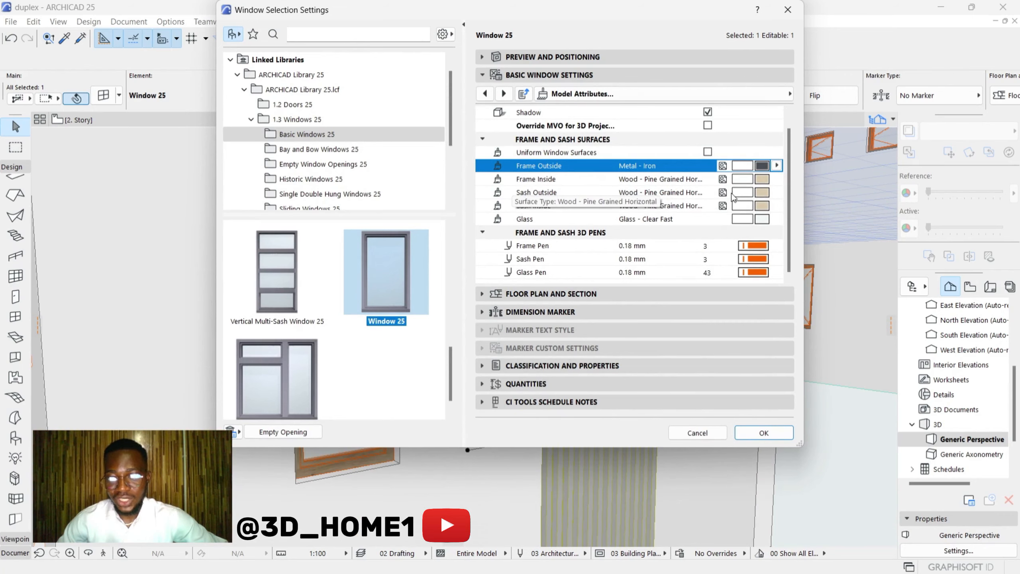
{"action": "left_click", "coordinate": [762, 192]}
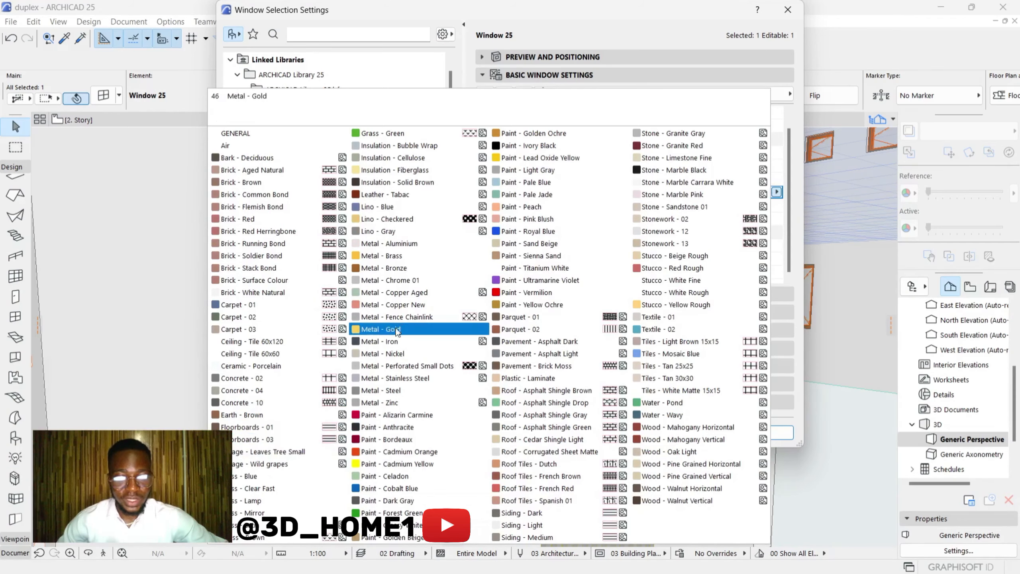
{"action": "left_click", "coordinate": [382, 341]}
{"action": "left_click", "coordinate": [757, 221]}
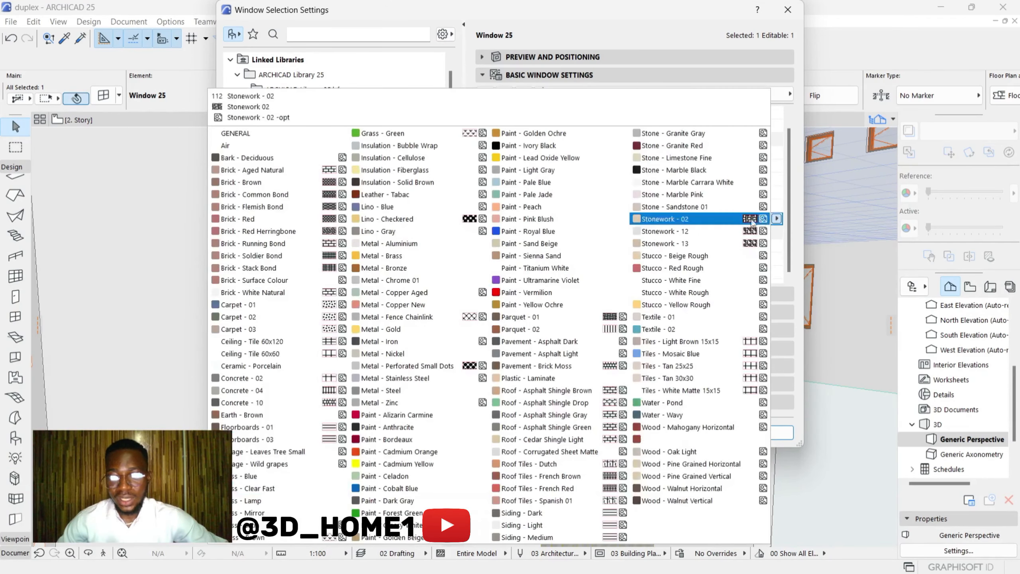
{"action": "left_click", "coordinate": [293, 470]}
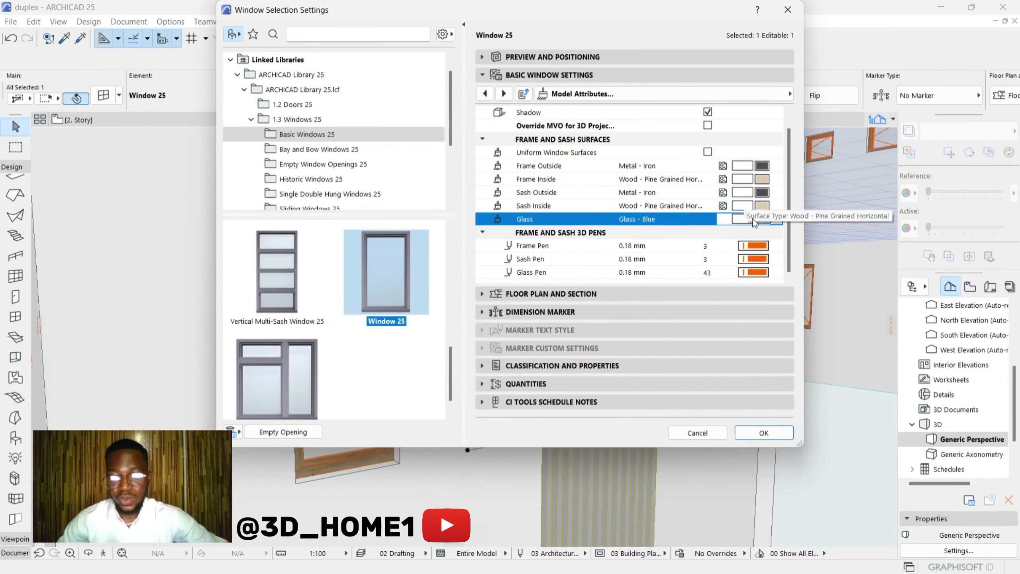
Set the ground-floor window's Frame Pen, Sash Pen and Glass Pen to black pen 1 and apply the settings
{"action": "left_click", "coordinate": [766, 246]}
{"action": "left_click", "coordinate": [543, 293]}
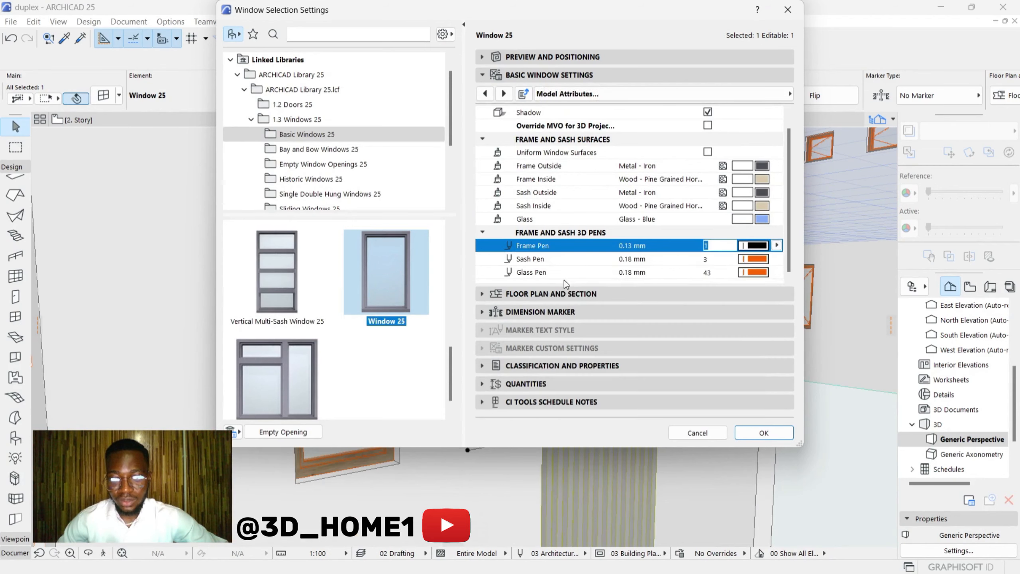
{"action": "left_click", "coordinate": [753, 259]}
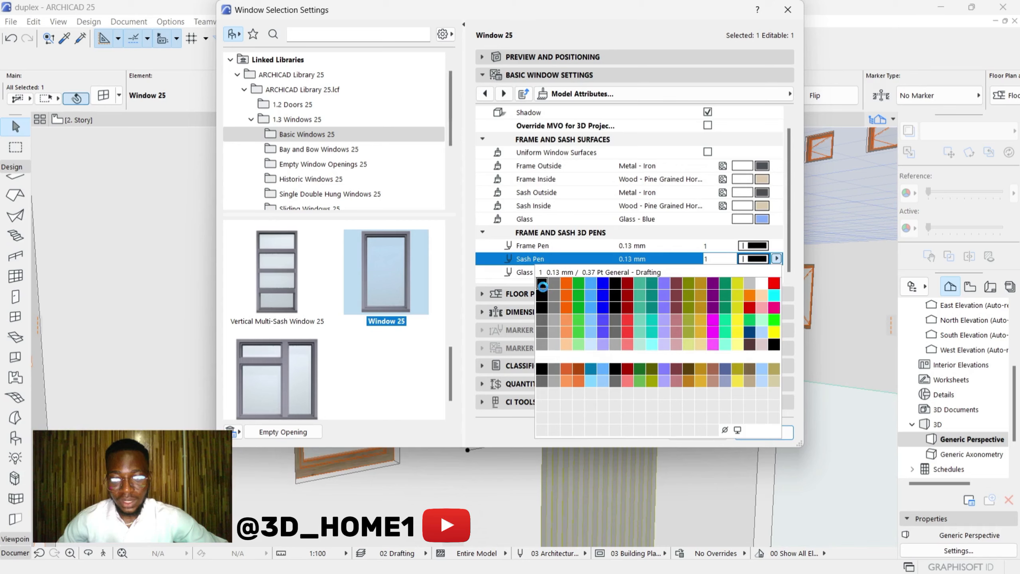
{"action": "left_click", "coordinate": [540, 296]}
{"action": "left_click", "coordinate": [753, 272]}
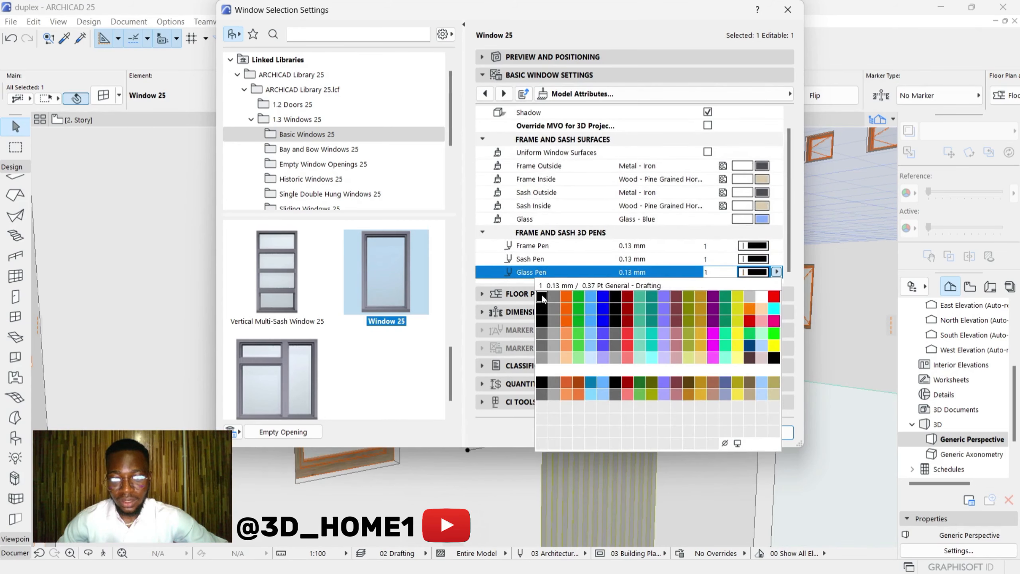
{"action": "left_click", "coordinate": [541, 298]}
{"action": "left_click", "coordinate": [781, 436]}
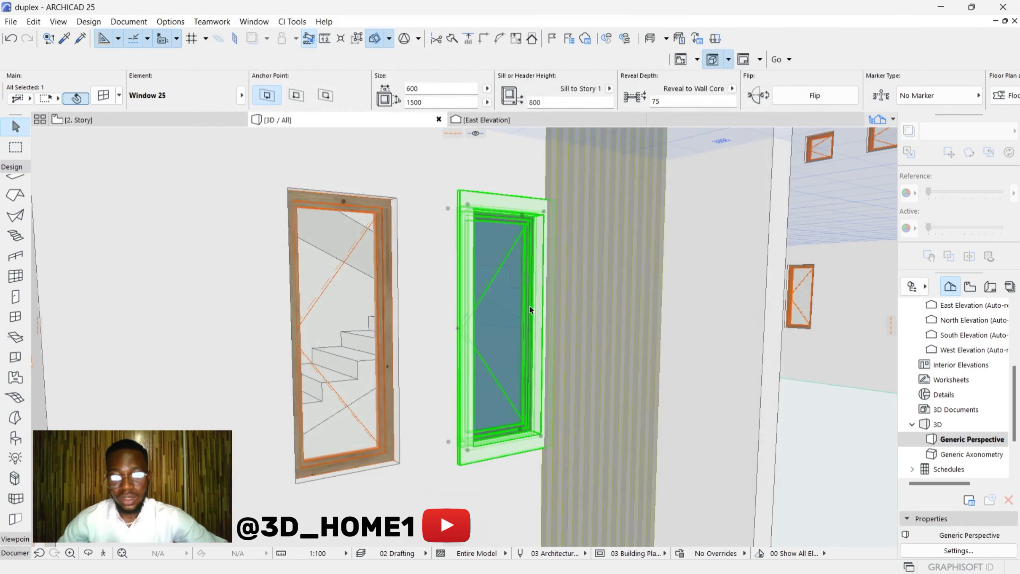
Examine where the restyled ground-floor window's outside casing meets the vertical slats
{"action": "middle_click_drag", "start_coordinate": [608, 370], "coordinate": [489, 290], "text": "shift"}
{"action": "scroll", "coordinate": [537, 204], "scroll_direction": "up", "scroll_amount": 5}
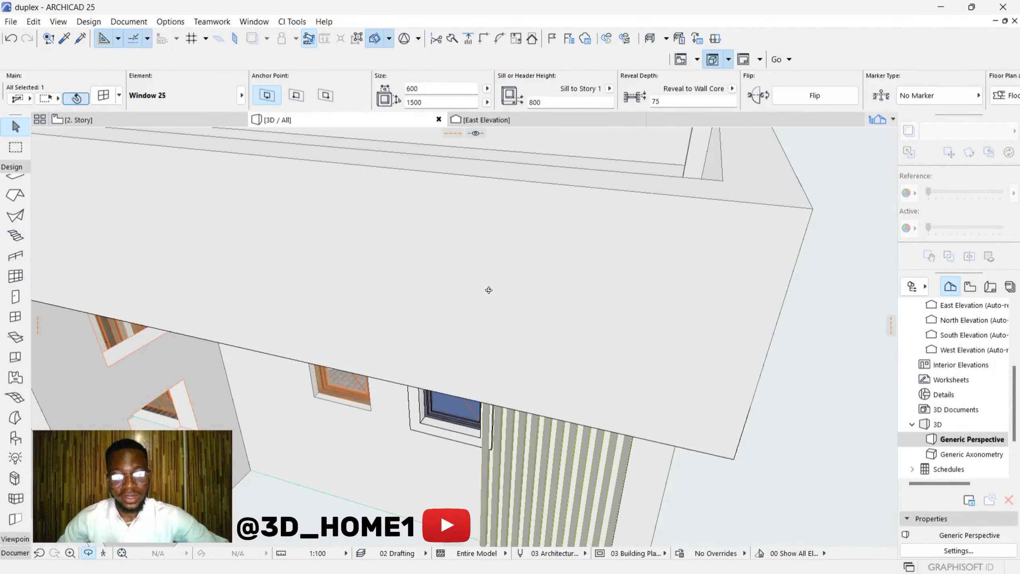
{"action": "middle_click_drag", "start_coordinate": [478, 371], "coordinate": [462, 262], "text": "shift"}
{"action": "scroll", "coordinate": [462, 259], "scroll_direction": "up", "scroll_amount": 2}
{"action": "scroll", "coordinate": [498, 230], "scroll_direction": "down", "scroll_amount": 2}
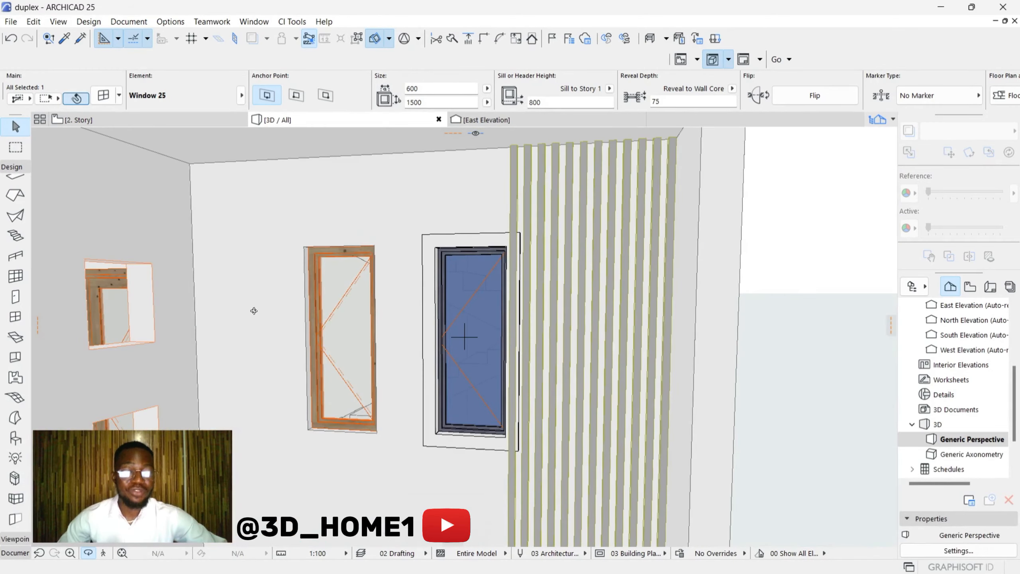
{"action": "scroll", "coordinate": [518, 262], "scroll_direction": "up", "scroll_amount": 5}
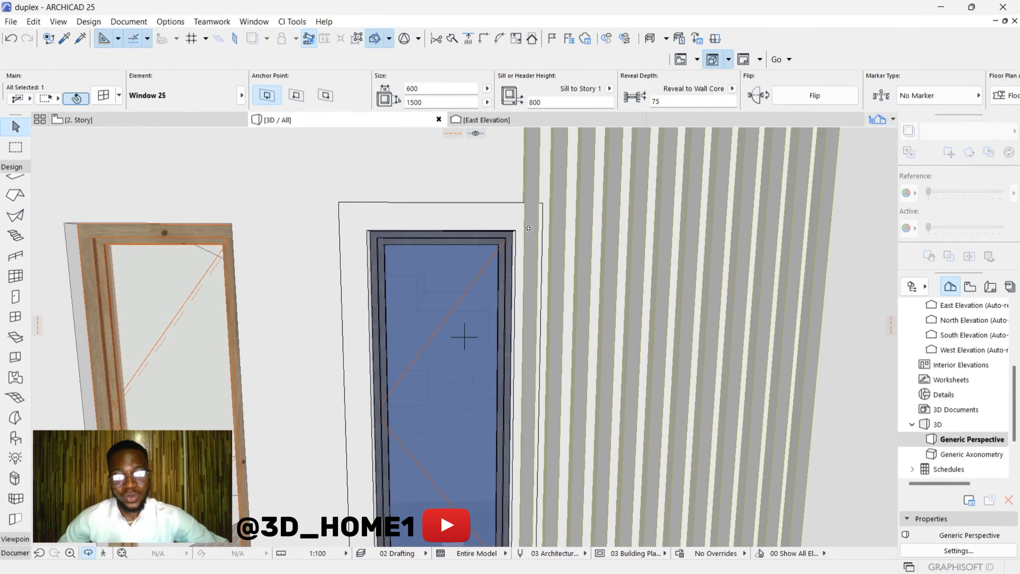
{"action": "middle_click_drag", "start_coordinate": [529, 229], "coordinate": [456, 256], "text": "shift"}
{"action": "scroll", "coordinate": [519, 259], "scroll_direction": "down", "scroll_amount": 2}
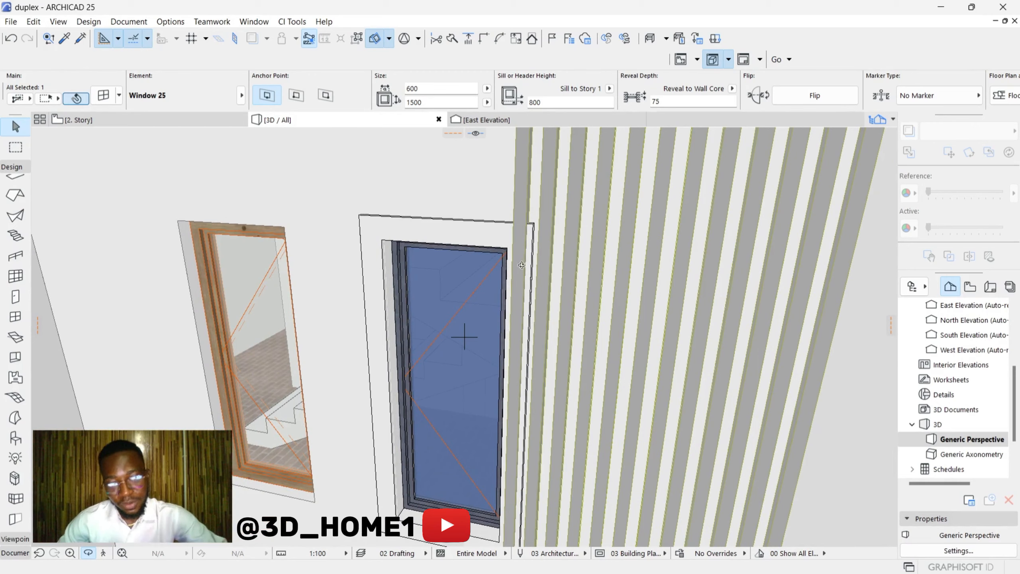
{"action": "left_click_drag", "start_coordinate": [532, 259], "coordinate": [451, 265]}
{"action": "scroll", "coordinate": [490, 244], "scroll_direction": "down", "scroll_amount": 2}
{"action": "key", "text": "Escape"}
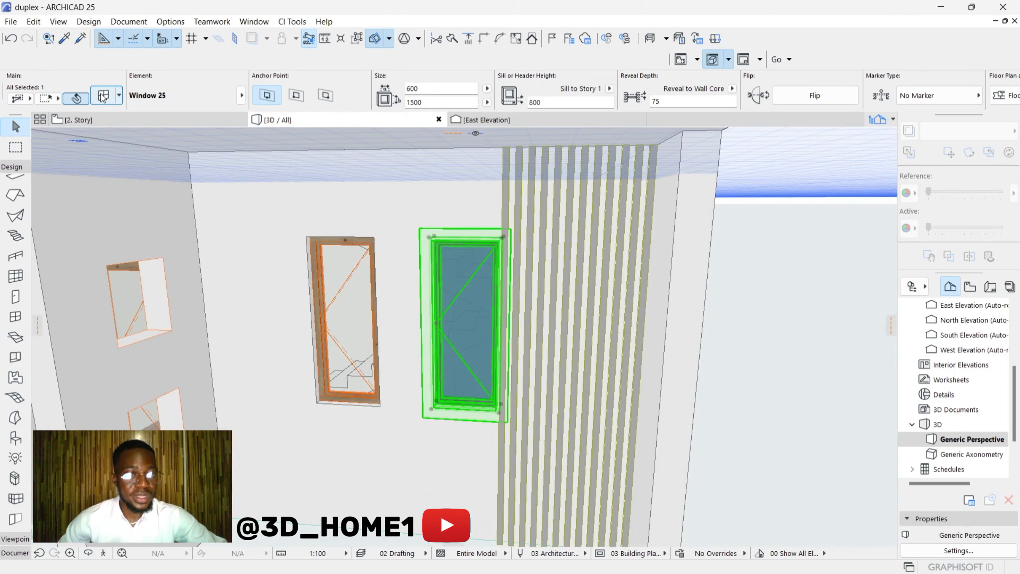
Enable ganging on the right side in the ground-floor window's fixtures and fittings settings and apply the change
{"action": "left_click", "coordinate": [111, 99]}
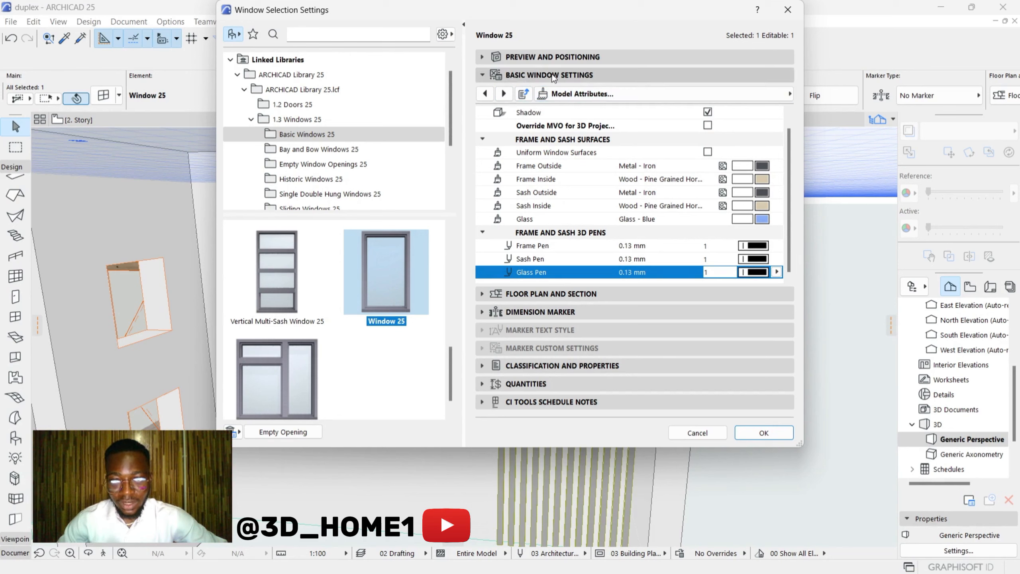
{"action": "left_click", "coordinate": [504, 94]}
{"action": "left_click", "coordinate": [504, 94]}
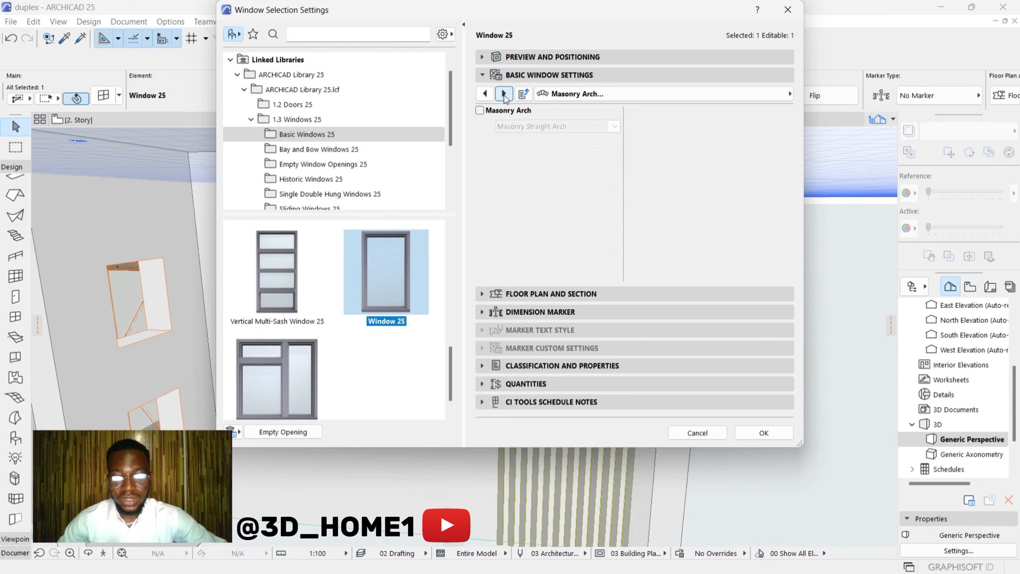
{"action": "left_click", "coordinate": [504, 93]}
{"action": "left_click", "coordinate": [503, 95]}
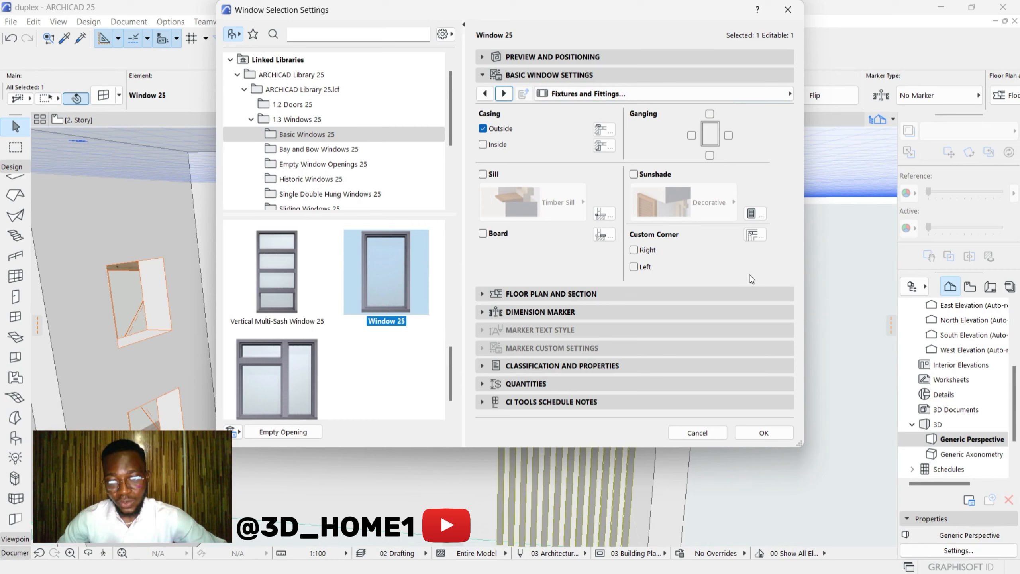
{"action": "left_click_drag", "start_coordinate": [671, 19], "coordinate": [248, 51]}
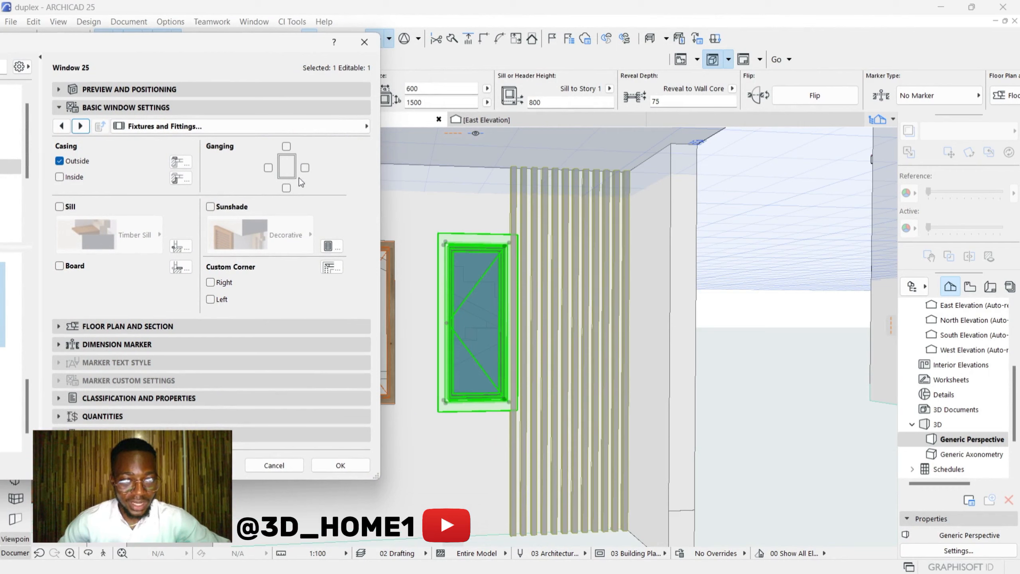
{"action": "left_click", "coordinate": [305, 169]}
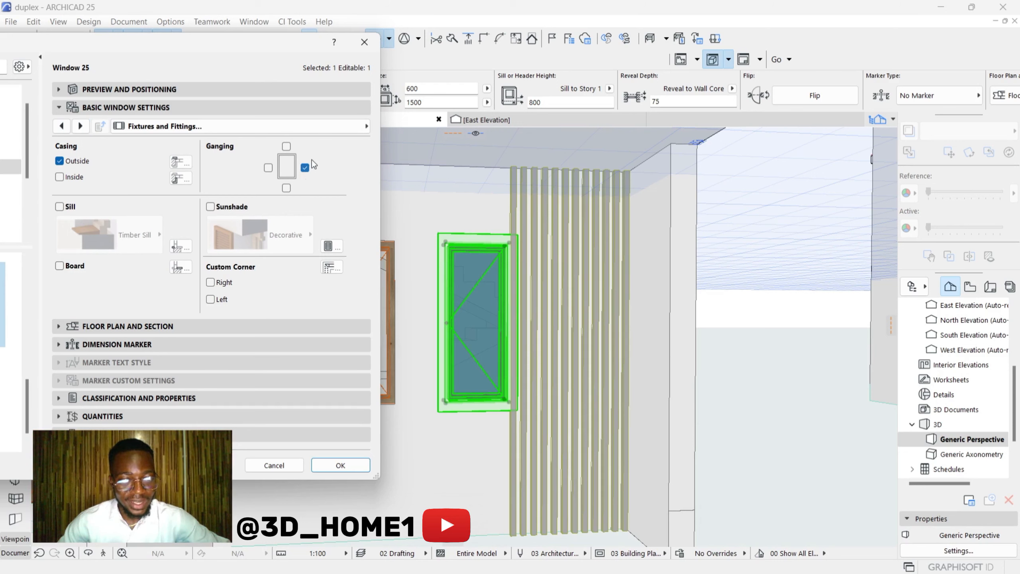
{"action": "left_click", "coordinate": [354, 464]}
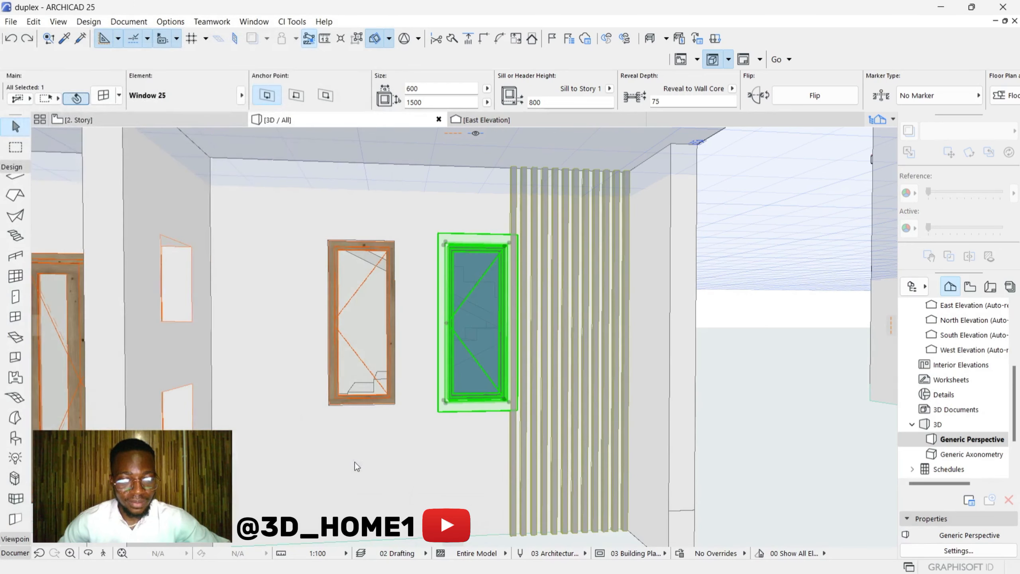
Inspect the ganged edge of the ground-floor window's casing beside the vertical slats from several angles
{"action": "scroll", "coordinate": [511, 289], "scroll_direction": "up", "scroll_amount": 5}
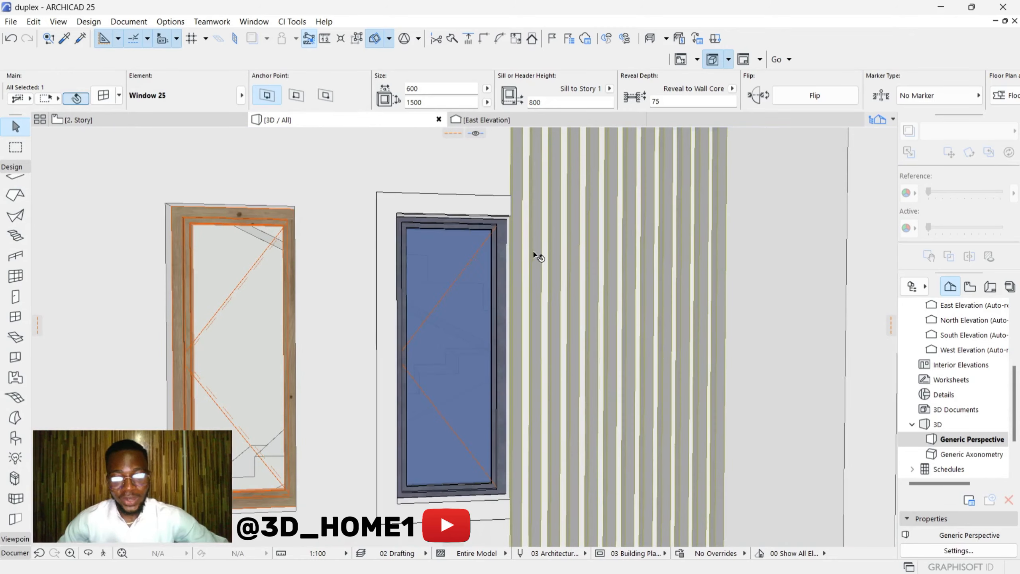
{"action": "key", "text": "o"}
{"action": "left_click_drag", "start_coordinate": [543, 235], "coordinate": [462, 224]}
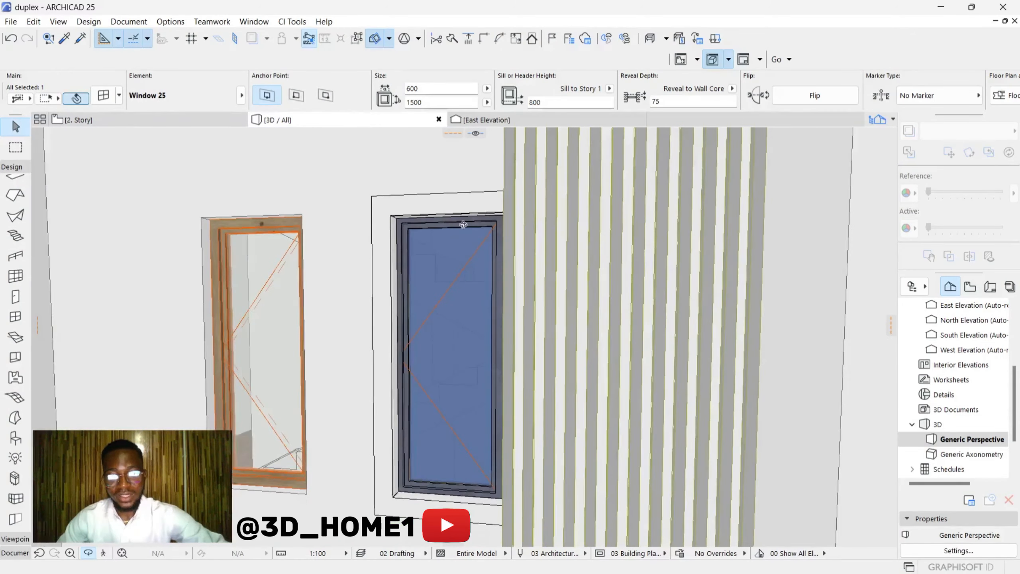
{"action": "scroll", "coordinate": [516, 211], "scroll_direction": "up", "scroll_amount": 4}
{"action": "scroll", "coordinate": [516, 211], "scroll_direction": "down", "scroll_amount": 5}
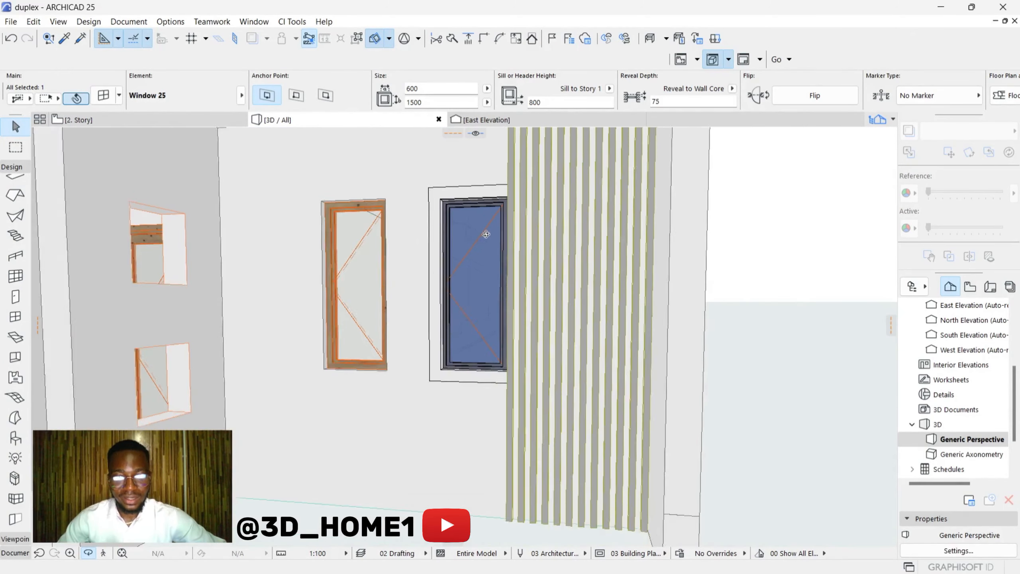
{"action": "scroll", "coordinate": [515, 201], "scroll_direction": "up", "scroll_amount": 3}
{"action": "scroll", "coordinate": [452, 238], "scroll_direction": "down", "scroll_amount": 1}
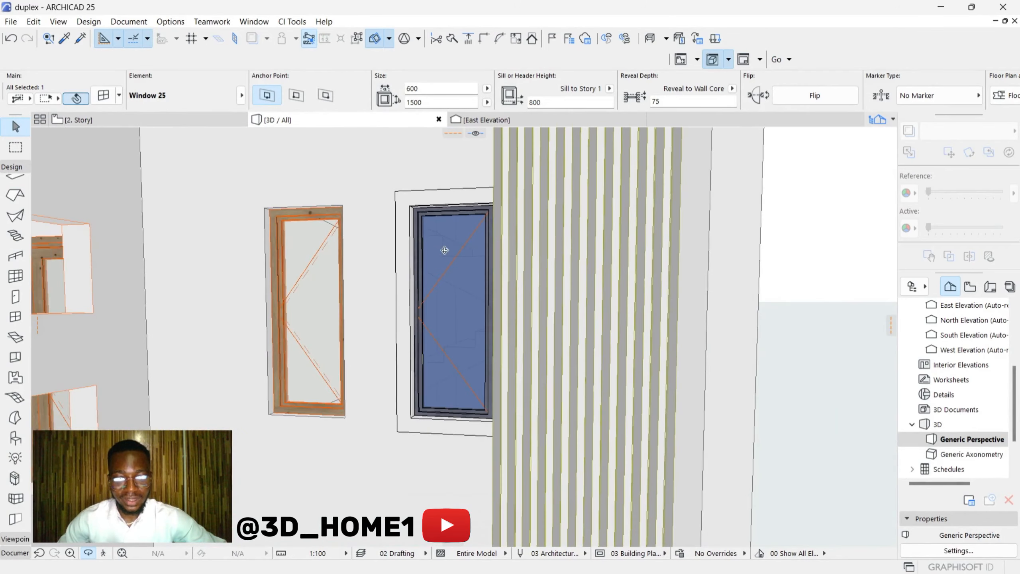
{"action": "left_click_drag", "start_coordinate": [445, 250], "coordinate": [522, 228]}
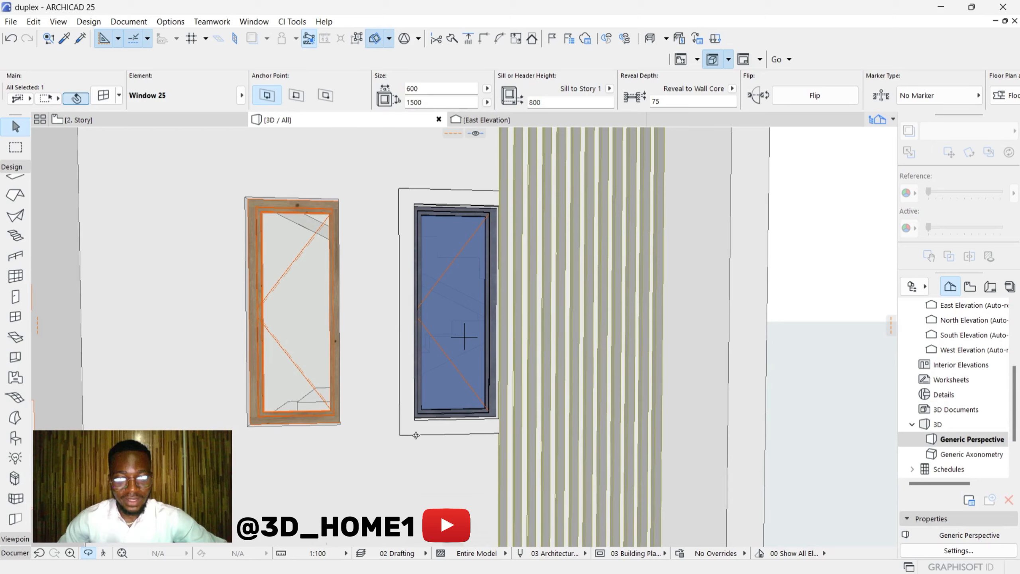
Review the front facade, checking the restyled balcony and ground-floor windows against the remaining wooden windows and doors
{"action": "scroll", "coordinate": [444, 305], "scroll_direction": "down", "scroll_amount": 8}
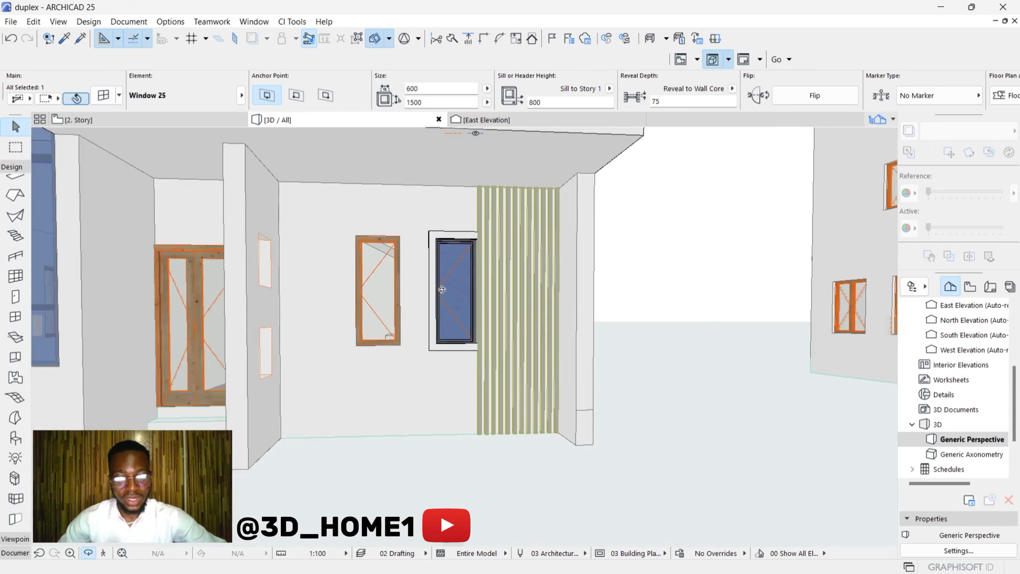
{"action": "scroll", "coordinate": [444, 314], "scroll_direction": "up", "scroll_amount": 5}
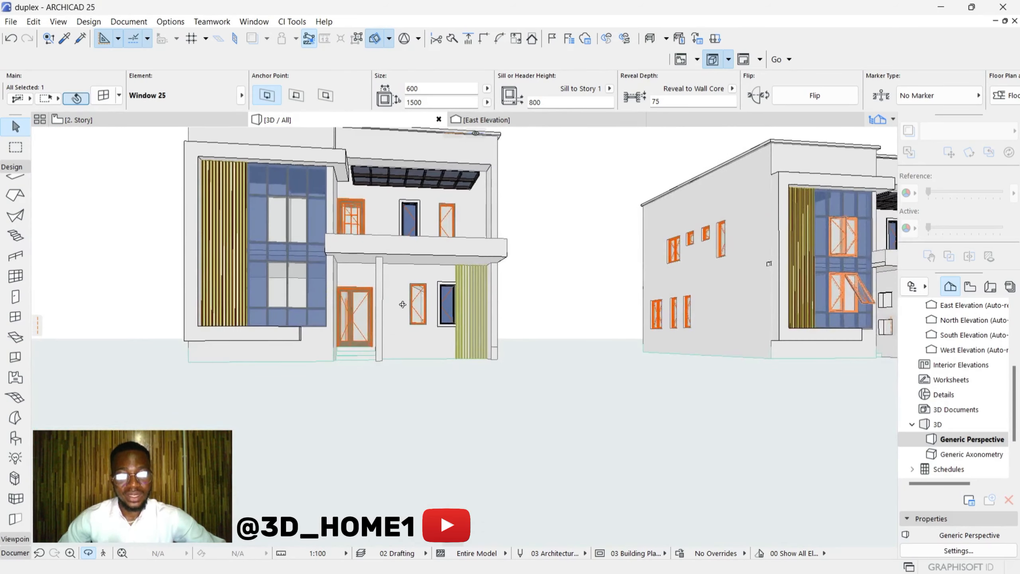
{"action": "scroll", "coordinate": [438, 309], "scroll_direction": "up", "scroll_amount": 5}
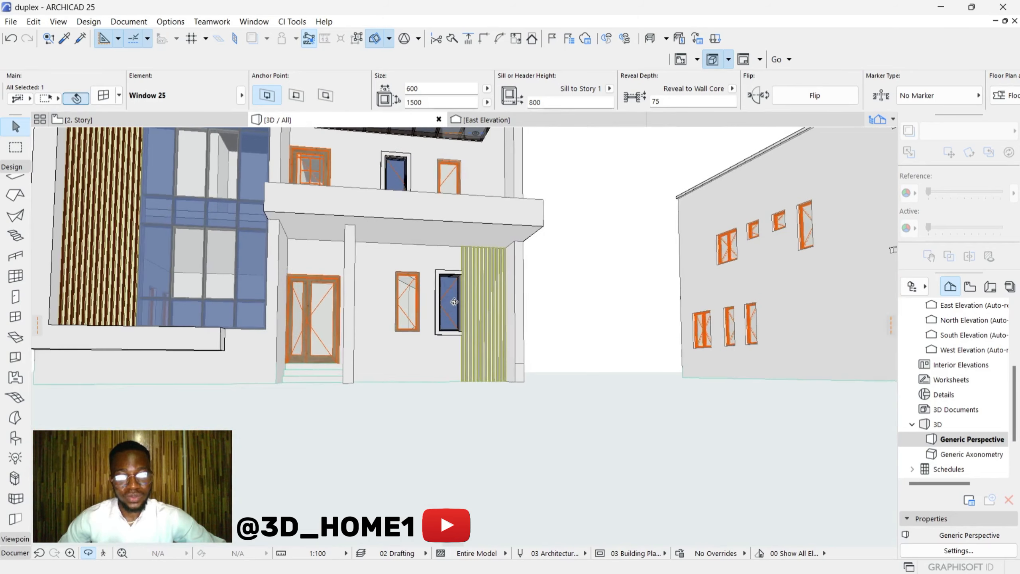
{"action": "scroll", "coordinate": [432, 306], "scroll_direction": "down", "scroll_amount": 10}
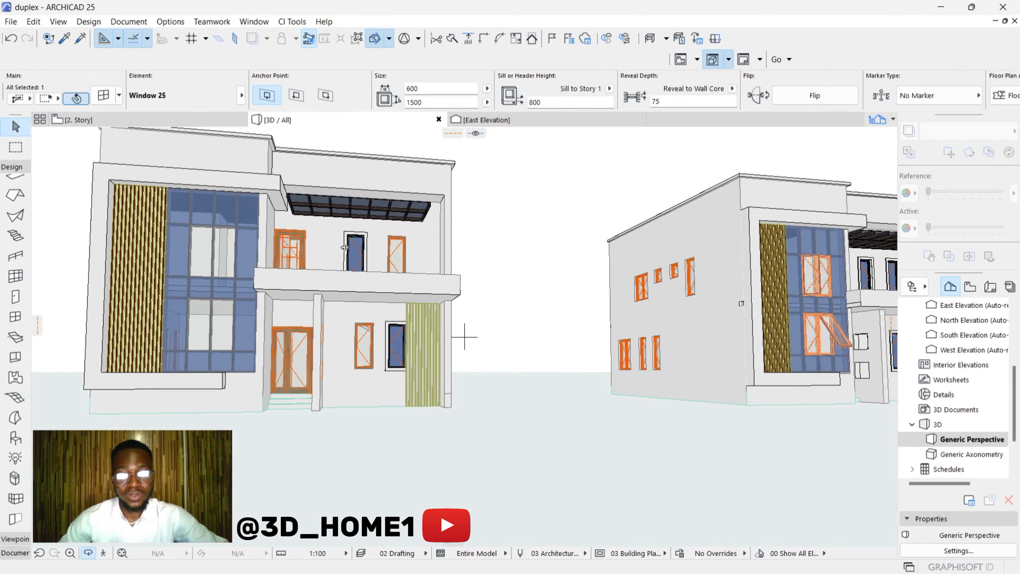
{"action": "scroll", "coordinate": [359, 236], "scroll_direction": "up", "scroll_amount": 4}
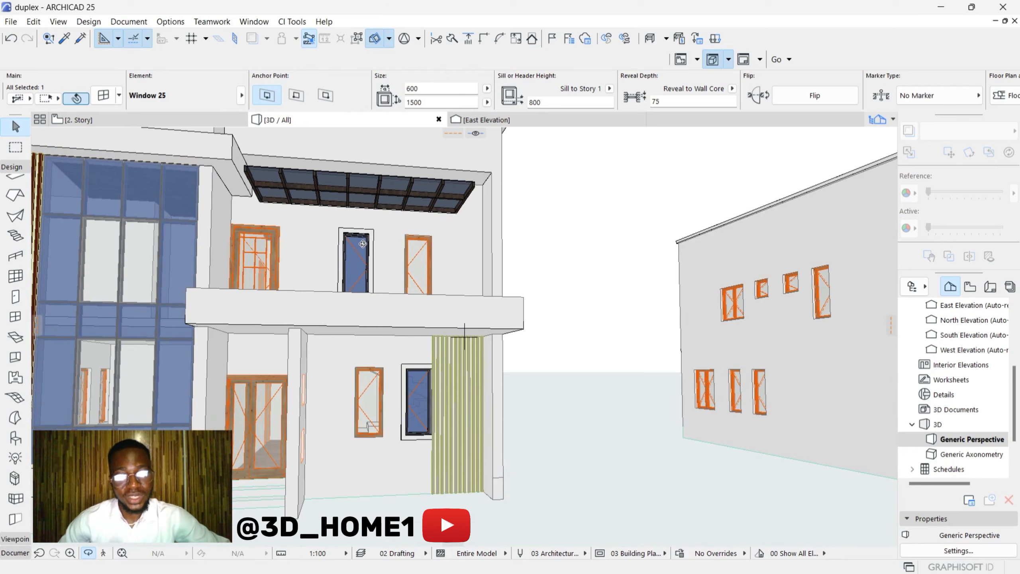
{"action": "scroll", "coordinate": [363, 244], "scroll_direction": "down", "scroll_amount": 3}
{"action": "scroll", "coordinate": [353, 237], "scroll_direction": "up", "scroll_amount": 6}
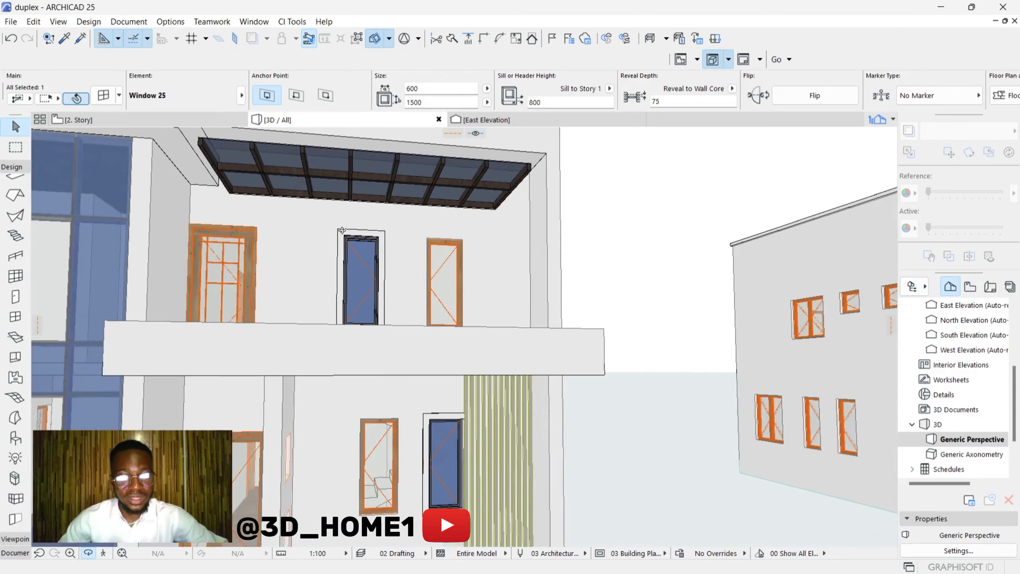
{"action": "scroll", "coordinate": [361, 241], "scroll_direction": "down", "scroll_amount": 4}
{"action": "scroll", "coordinate": [343, 312], "scroll_direction": "up", "scroll_amount": 3}
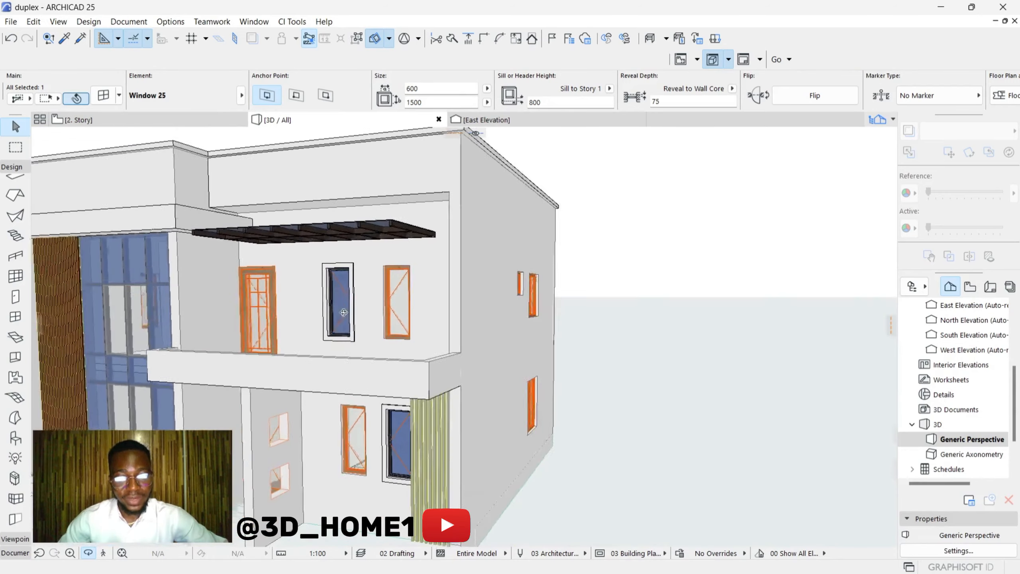
{"action": "left_click_drag", "start_coordinate": [344, 312], "coordinate": [340, 313]}
{"action": "scroll", "coordinate": [502, 218], "scroll_direction": "down", "scroll_amount": 2}
{"action": "scroll", "coordinate": [390, 194], "scroll_direction": "up", "scroll_amount": 2}
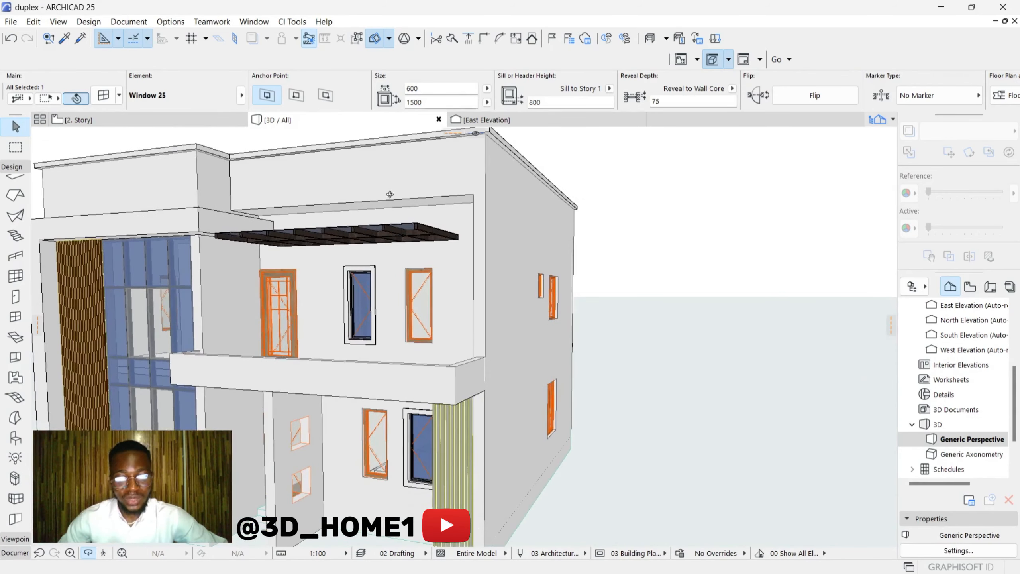
Compare the duplex's front windows and doors with those of the second duplex standing beside it
{"action": "scroll", "coordinate": [454, 234], "scroll_direction": "down", "scroll_amount": 5}
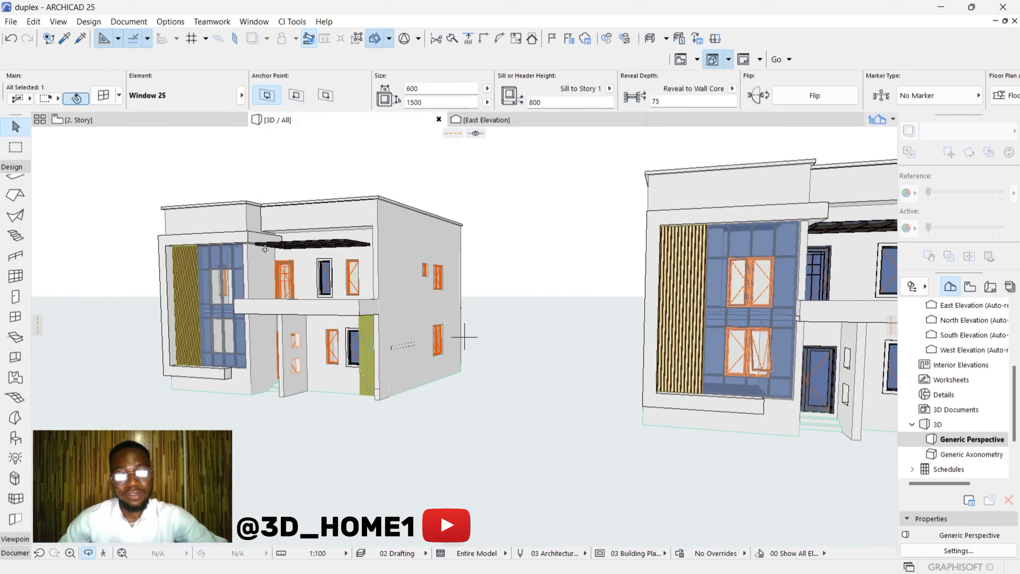
{"action": "scroll", "coordinate": [264, 249], "scroll_direction": "down", "scroll_amount": 1}
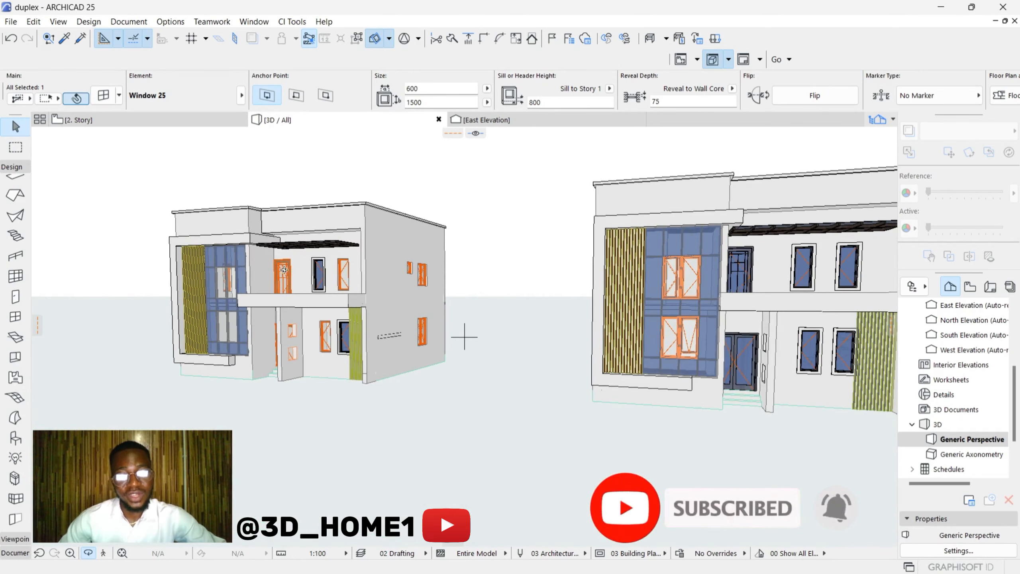
{"action": "scroll", "coordinate": [284, 269], "scroll_direction": "down", "scroll_amount": 3}
{"action": "scroll", "coordinate": [814, 320], "scroll_direction": "up", "scroll_amount": 4}
{"action": "scroll", "coordinate": [517, 289], "scroll_direction": "up", "scroll_amount": 2}
{"action": "scroll", "coordinate": [505, 346], "scroll_direction": "down", "scroll_amount": 2}
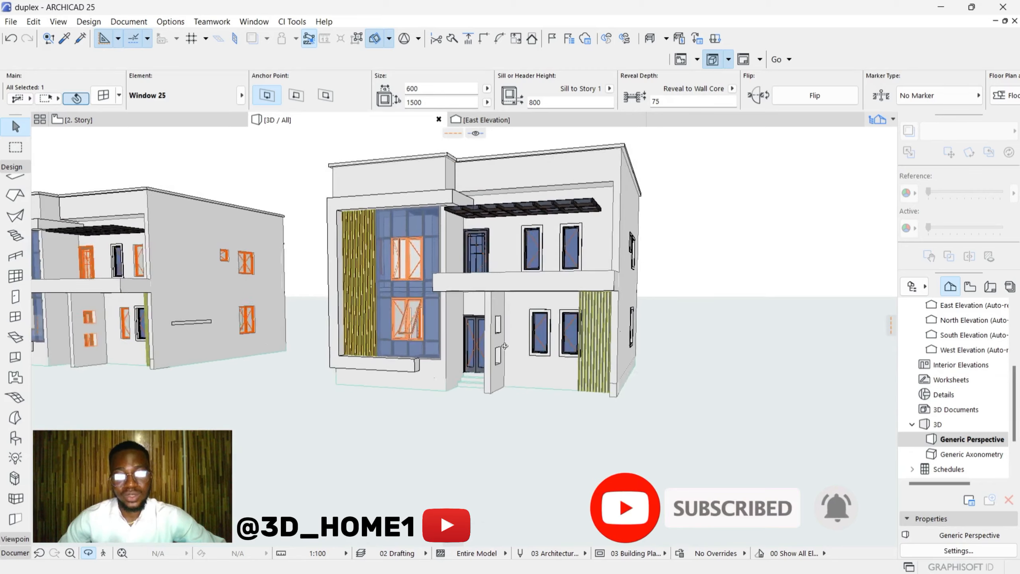